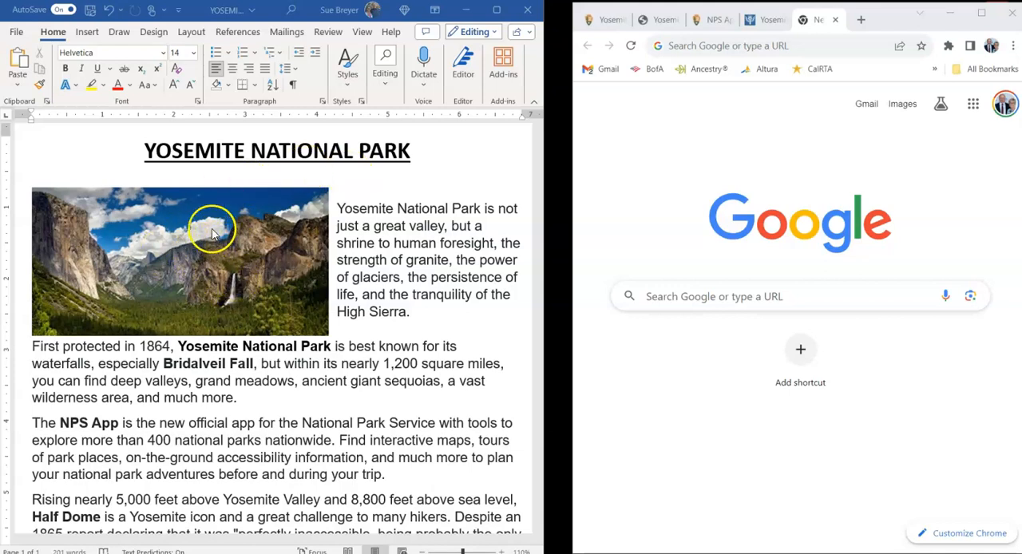
- In Chrome, copy the web address of the National Park Service's Yosemite page
{"action": "scroll", "coordinate": [447, 226], "scroll_direction": "down", "scroll_amount": 2}
{"action": "scroll", "coordinate": [448, 232], "scroll_direction": "up", "scroll_amount": 1}
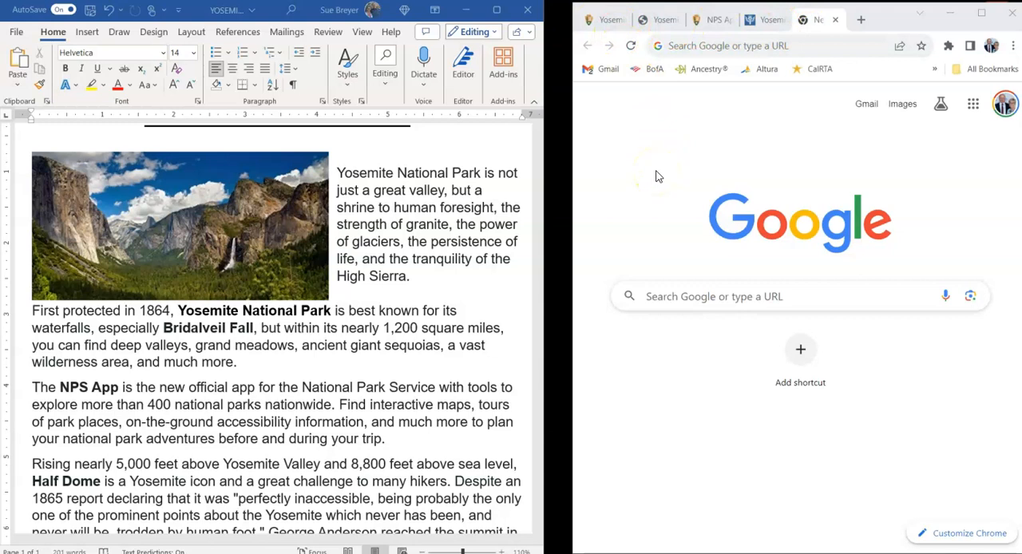
{"action": "left_click", "coordinate": [612, 22]}
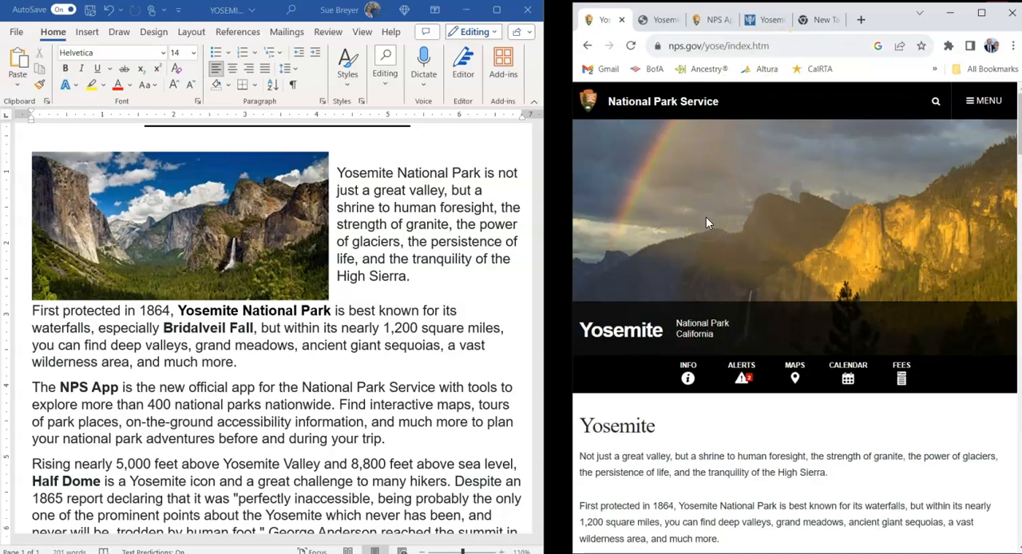
{"action": "left_click", "coordinate": [724, 45]}
{"action": "key", "text": "ctrl+c"}
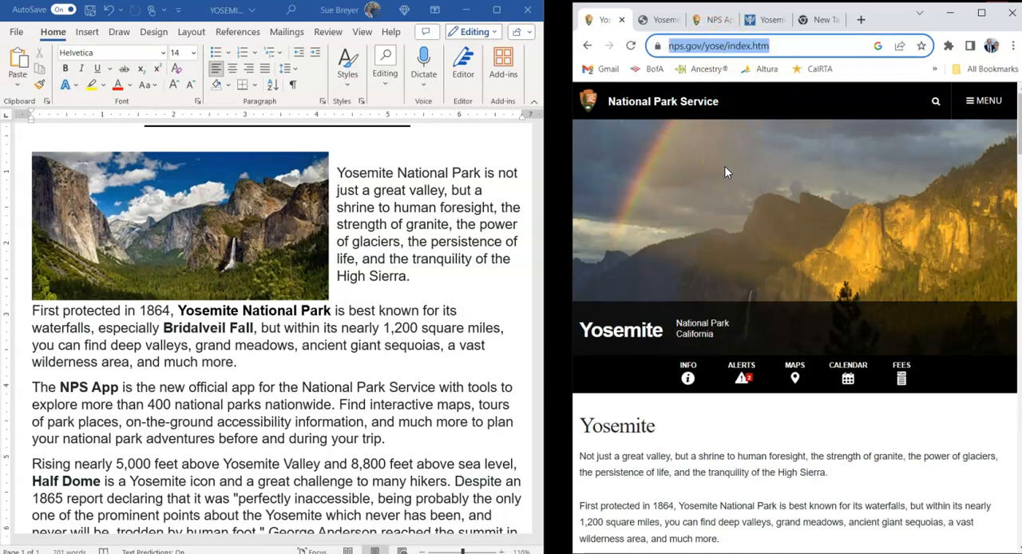
{"action": "right_click", "coordinate": [737, 50]}
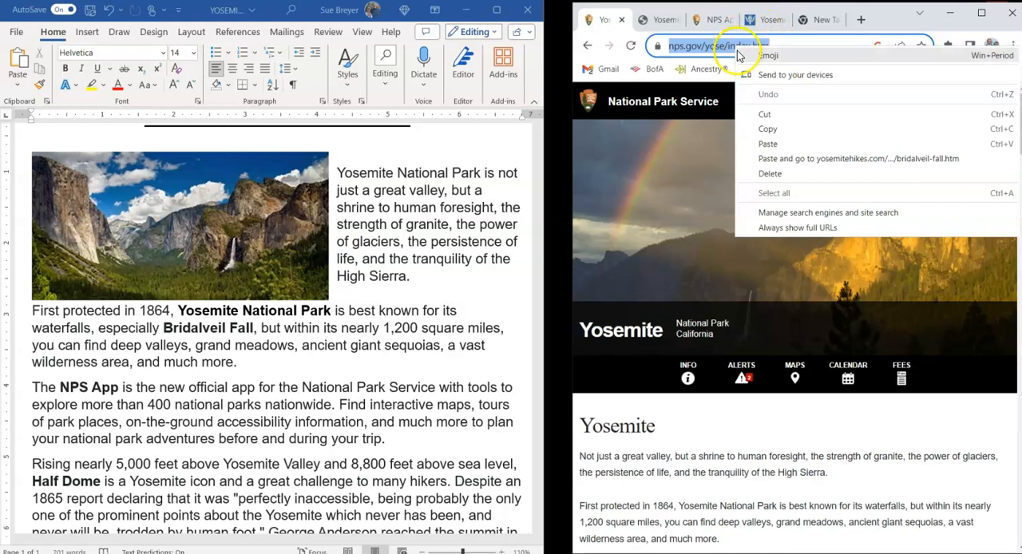
{"action": "left_click", "coordinate": [751, 128]}
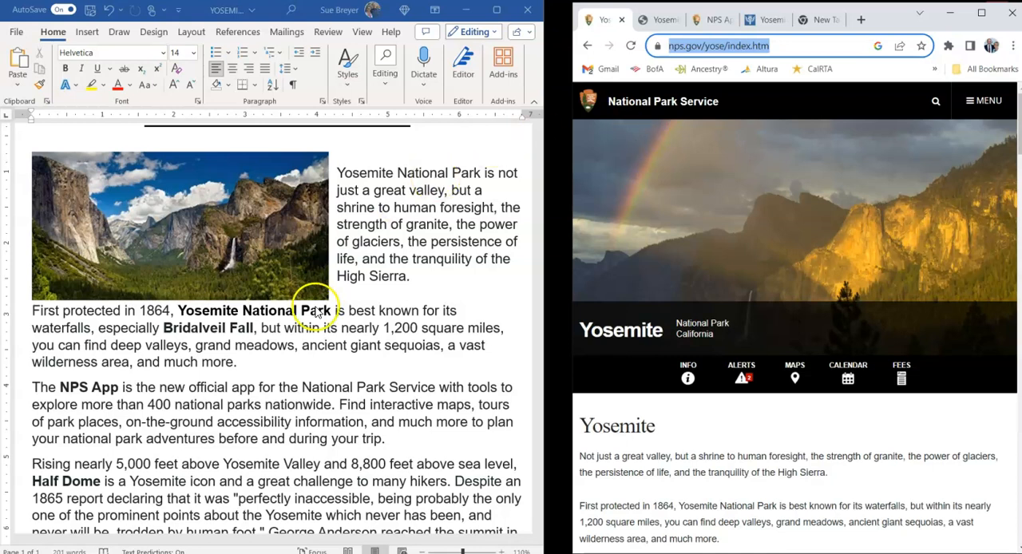
{"action": "left_click", "coordinate": [184, 312]}
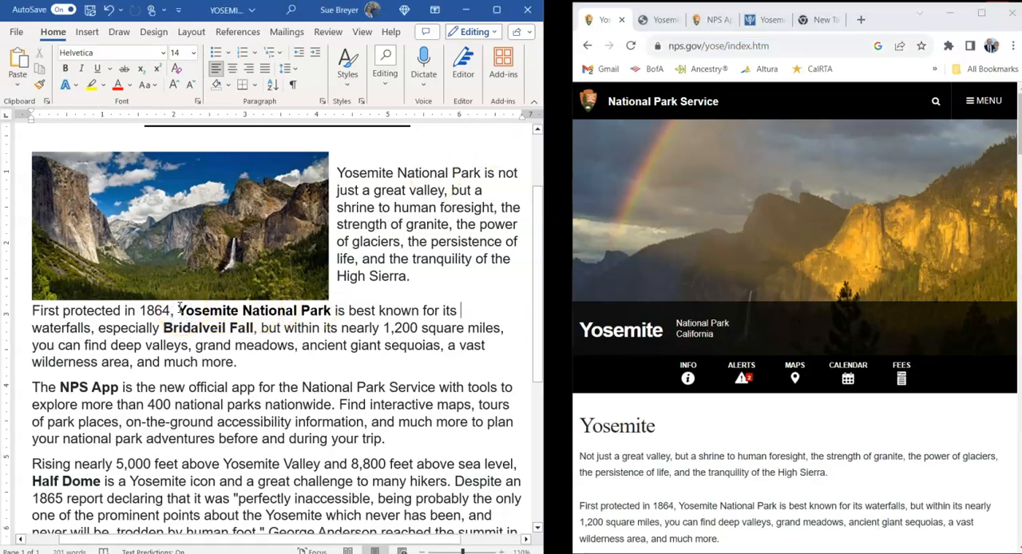
{"action": "left_click", "coordinate": [176, 311]}
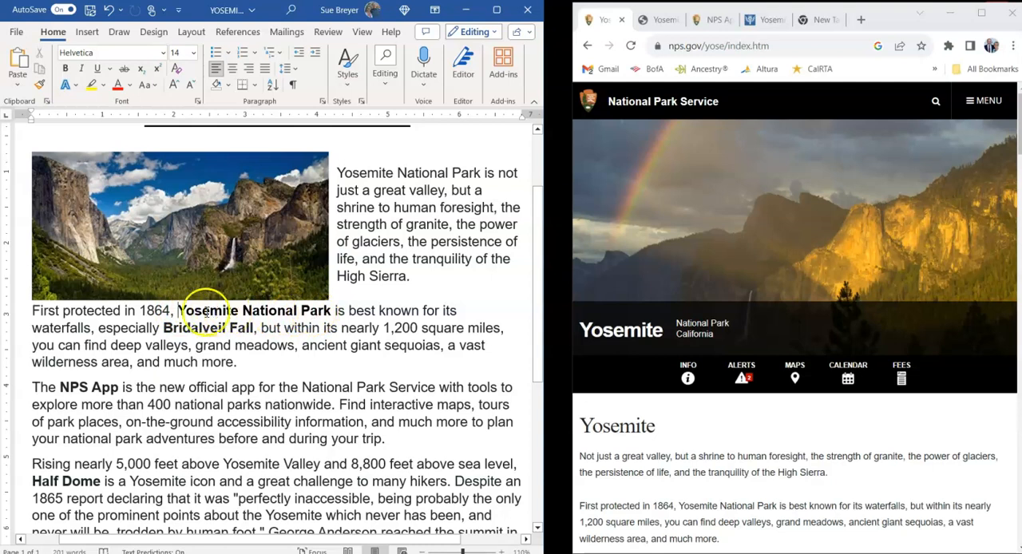
{"action": "left_click_drag", "start_coordinate": [176, 311], "coordinate": [328, 311]}
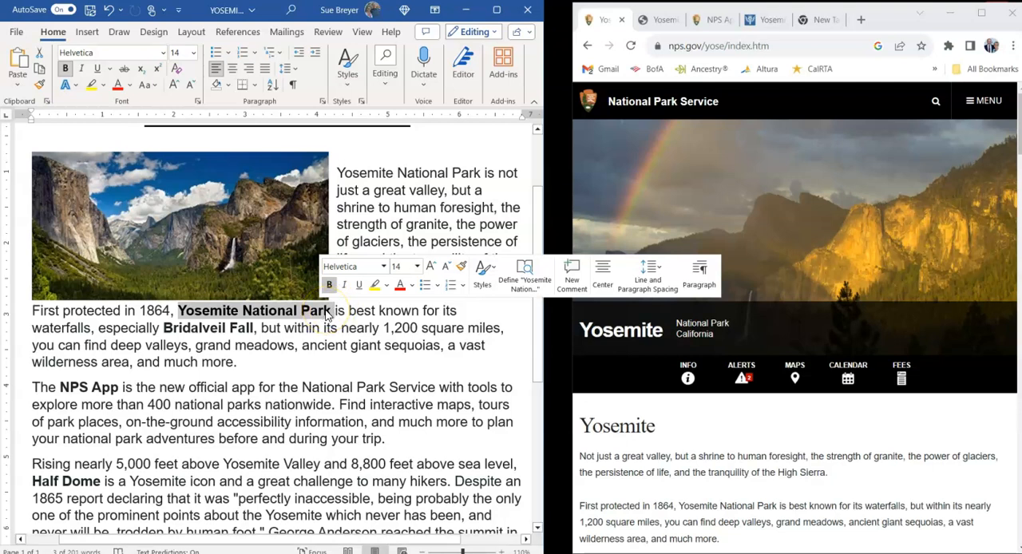
{"action": "right_click", "coordinate": [327, 317]}
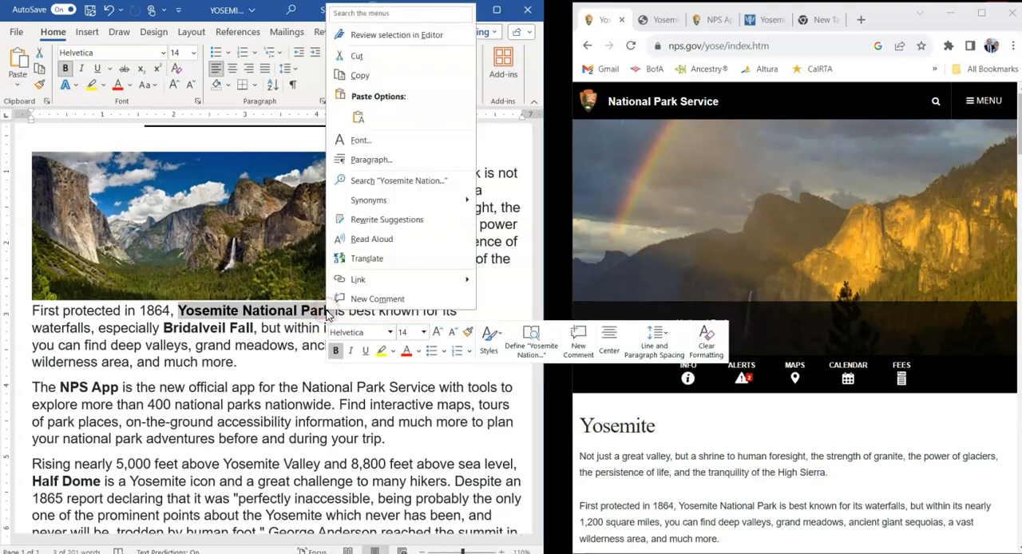
{"action": "left_click", "coordinate": [358, 281]}
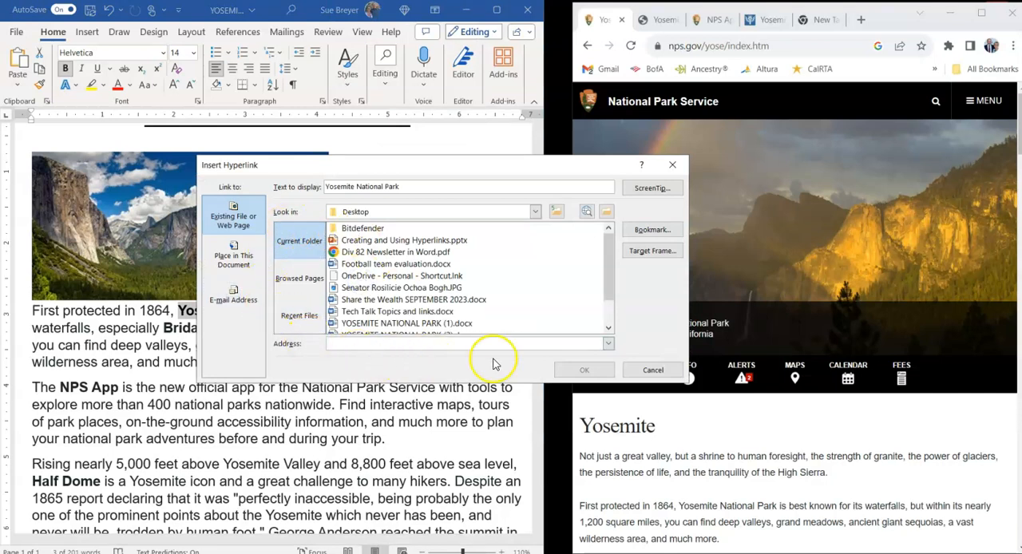
{"action": "left_click", "coordinate": [332, 343]}
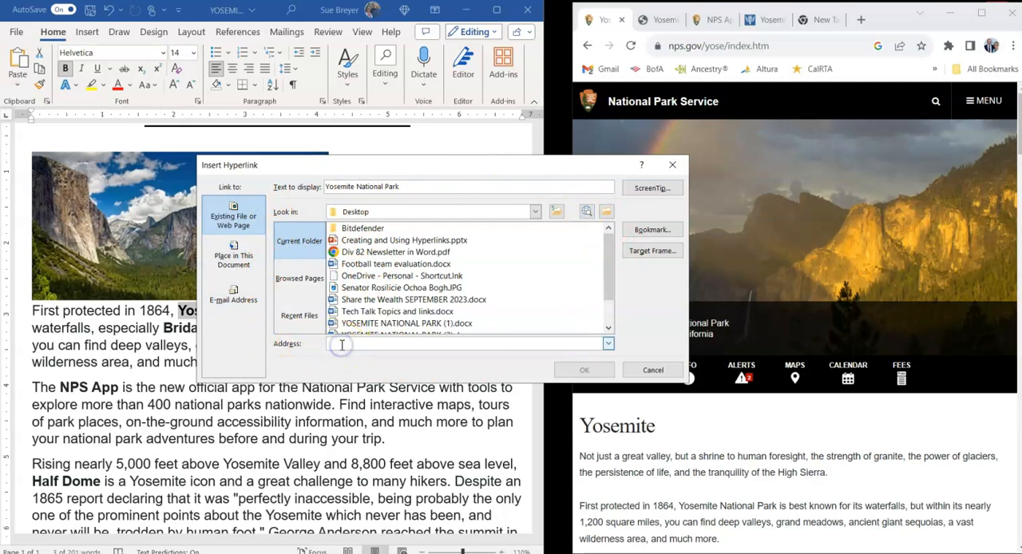
{"action": "right_click", "coordinate": [341, 344]}
{"action": "left_click", "coordinate": [313, 386]}
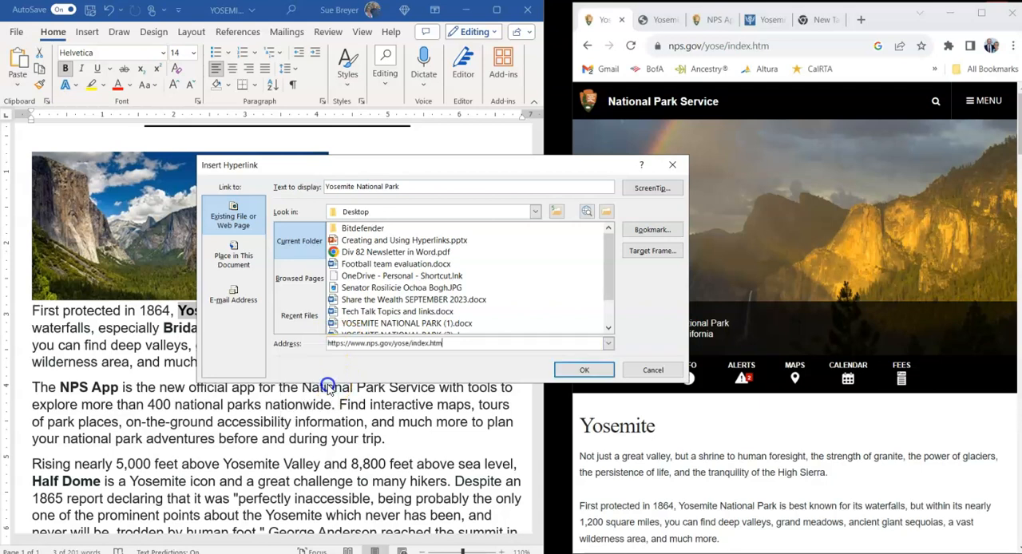
{"action": "left_click", "coordinate": [585, 372]}
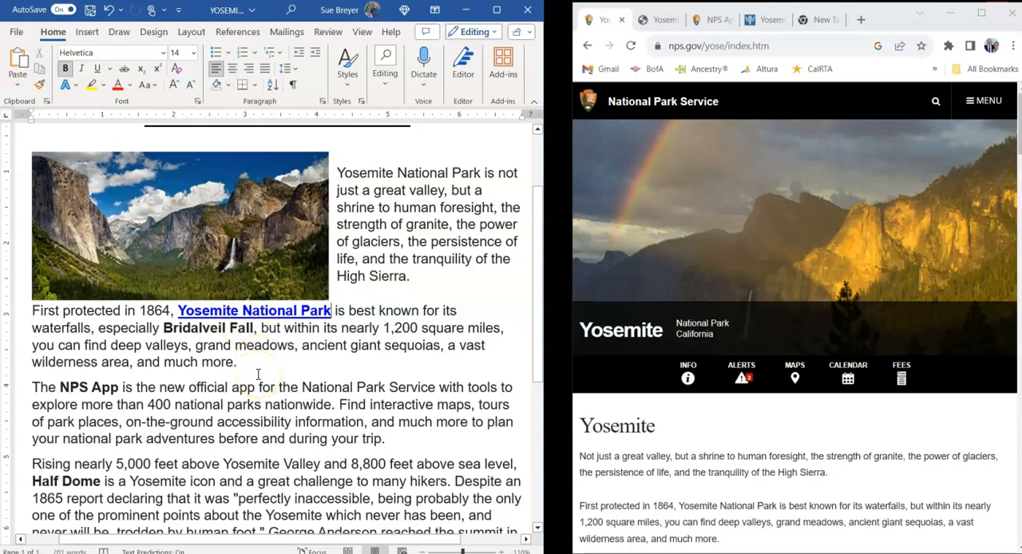
- Test the "Yosemite National Park" hyperlink by following it, and close the browser window it opens
{"action": "left_click", "coordinate": [279, 364]}
{"action": "left_click", "coordinate": [685, 284]}
{"action": "left_click", "coordinate": [247, 359]}
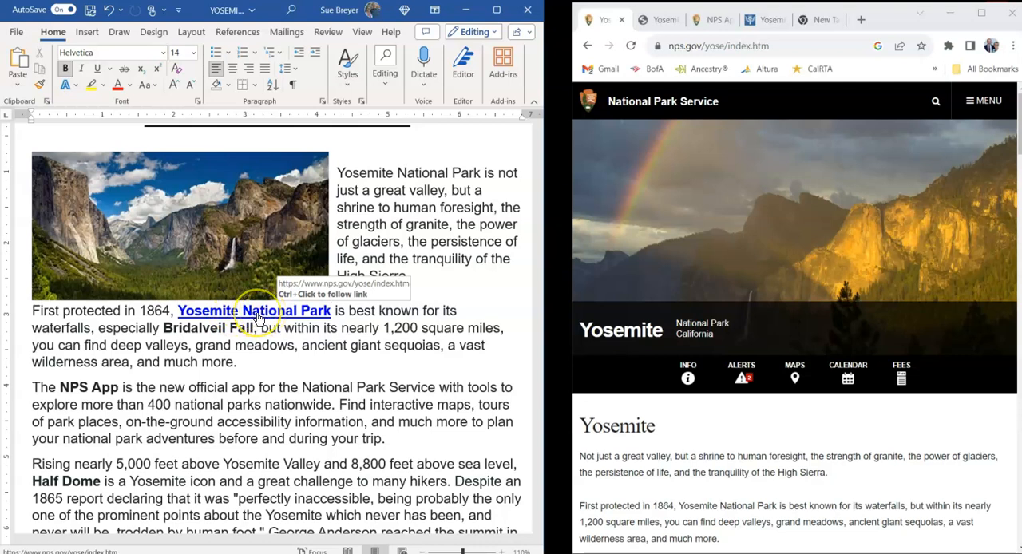
{"action": "triple_click", "coordinate": [257, 318]}
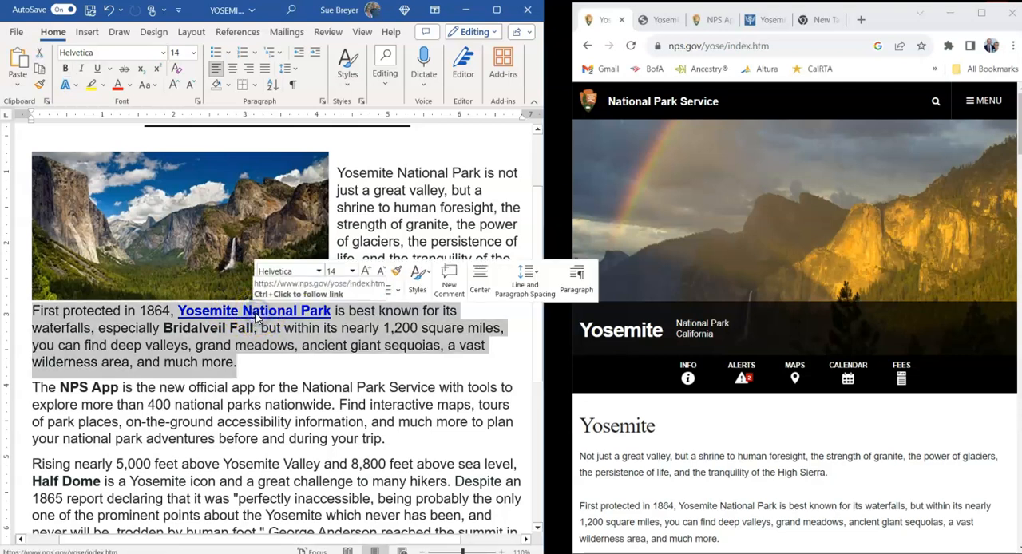
{"action": "left_click", "coordinate": [259, 316], "text": "ctrl"}
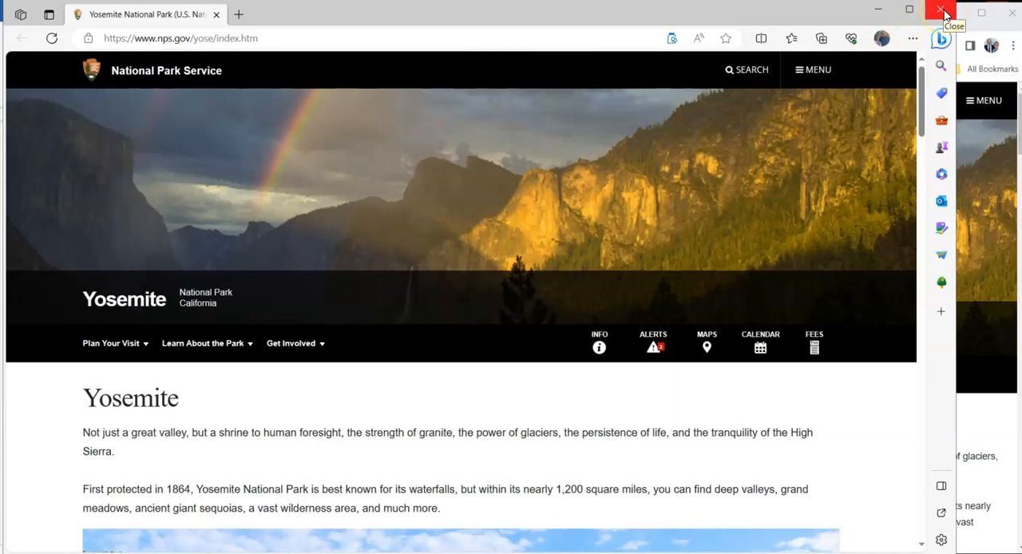
{"action": "left_click", "coordinate": [946, 14]}
{"action": "left_click", "coordinate": [336, 371]}
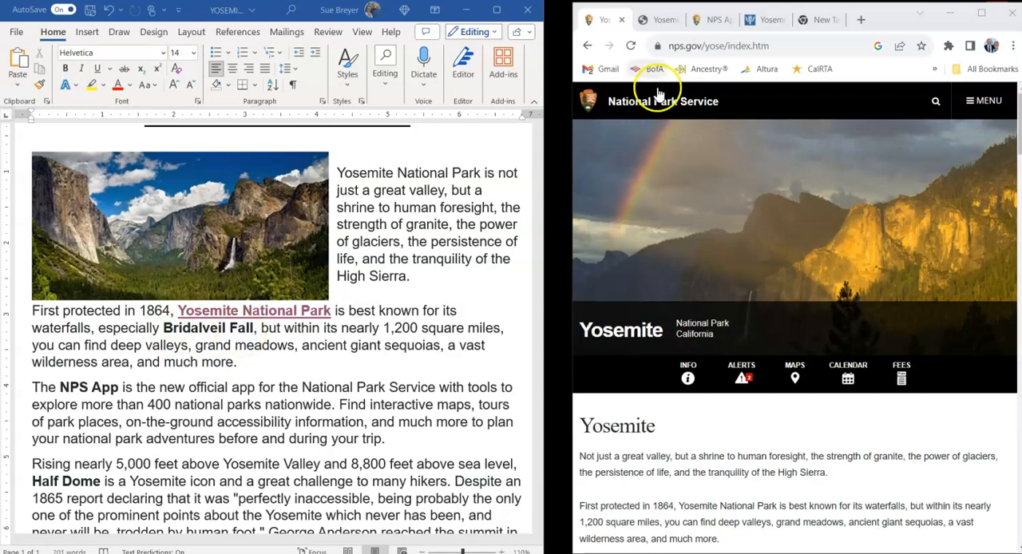
- In Chrome, copy the web address of the Yosemite Hikes page about Bridalveil Fall
{"action": "mouse_move", "coordinate": [670, 27]}
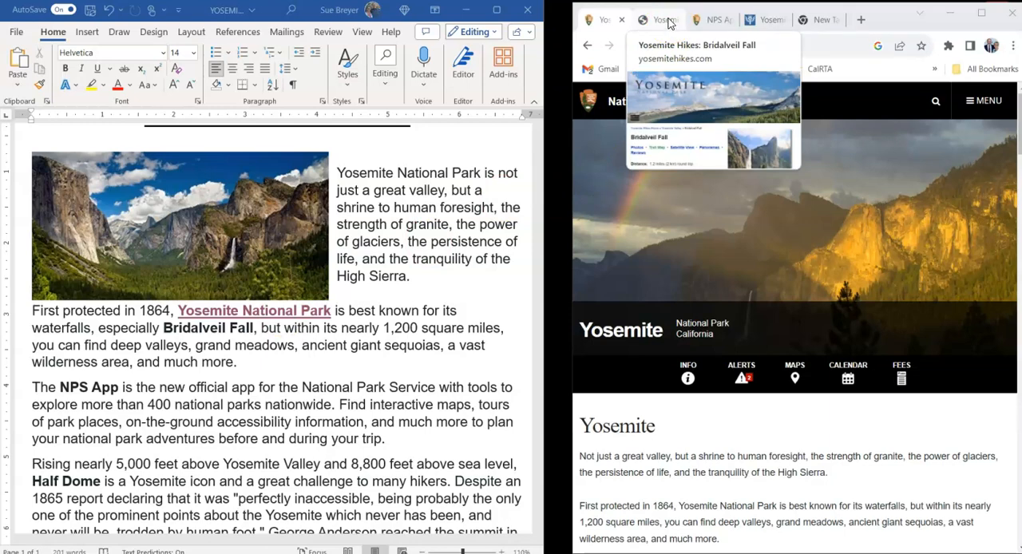
{"action": "left_click", "coordinate": [669, 22]}
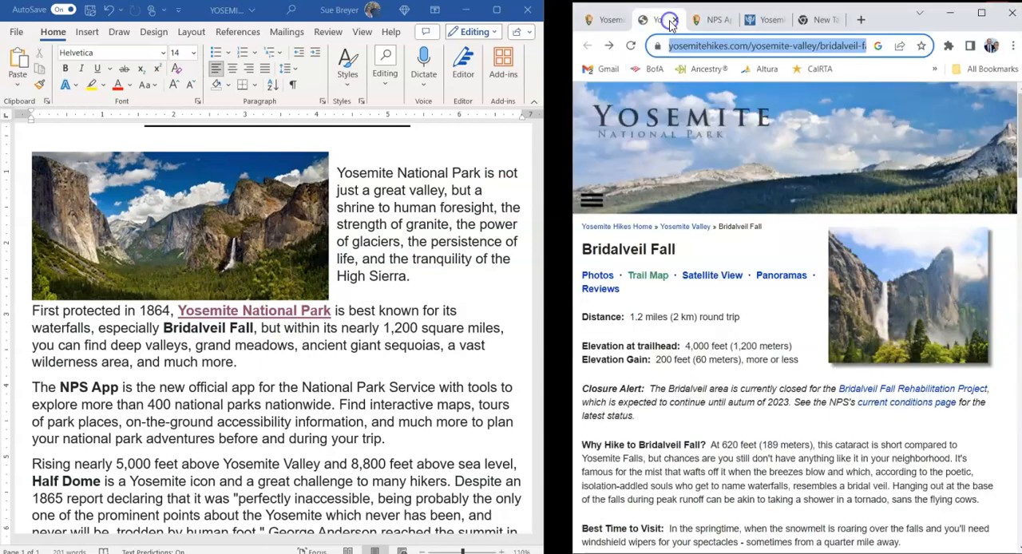
{"action": "left_click", "coordinate": [803, 182]}
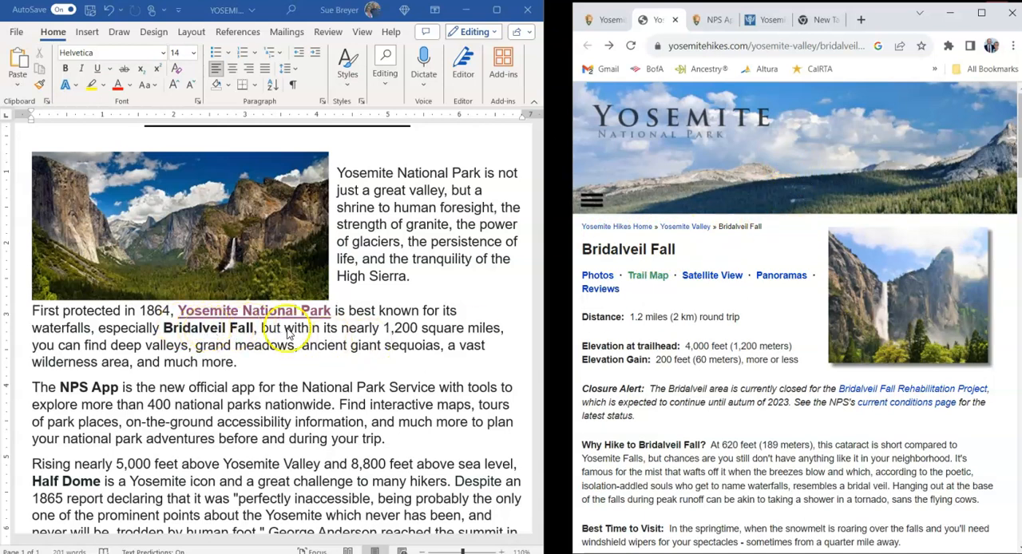
{"action": "left_click", "coordinate": [789, 48]}
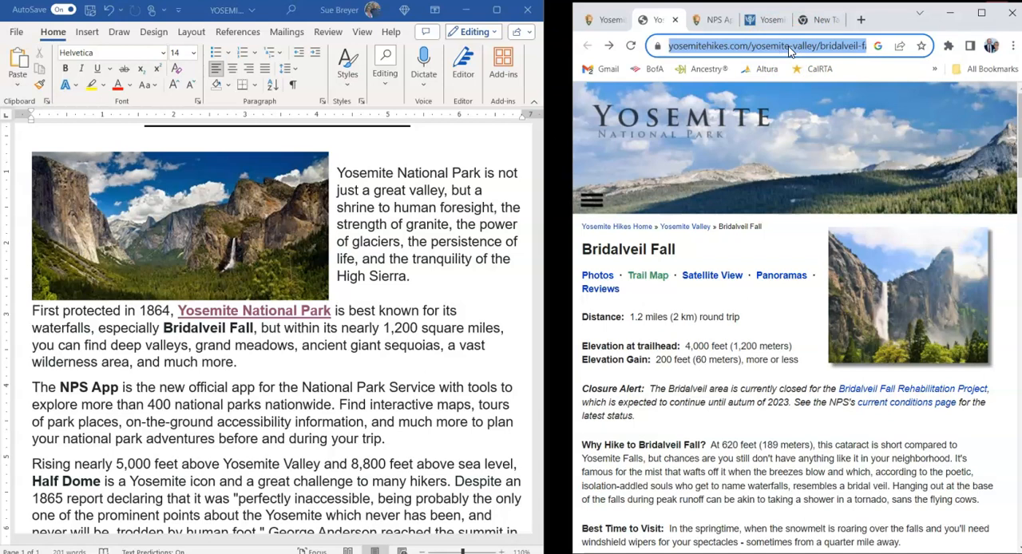
{"action": "right_click", "coordinate": [790, 49]}
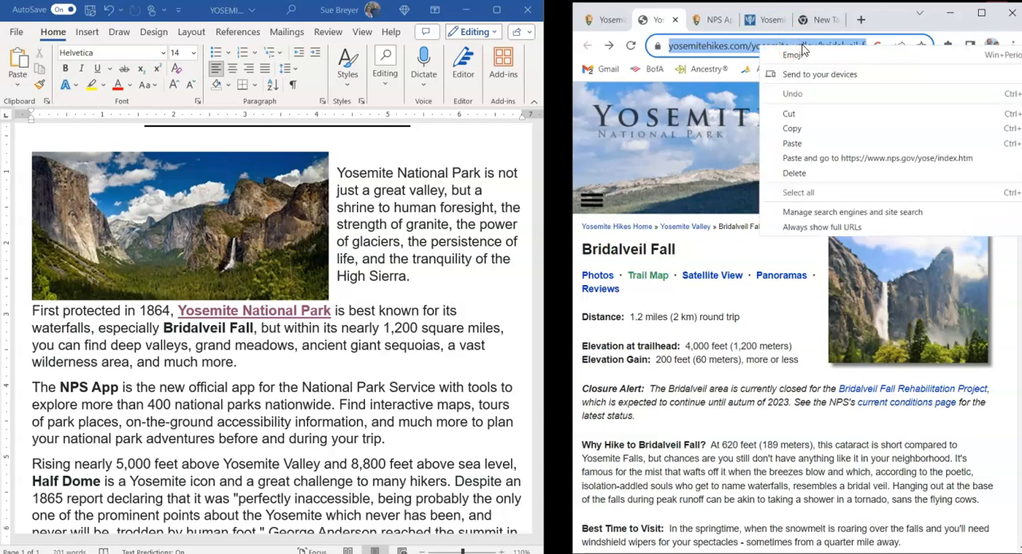
{"action": "left_click", "coordinate": [797, 131]}
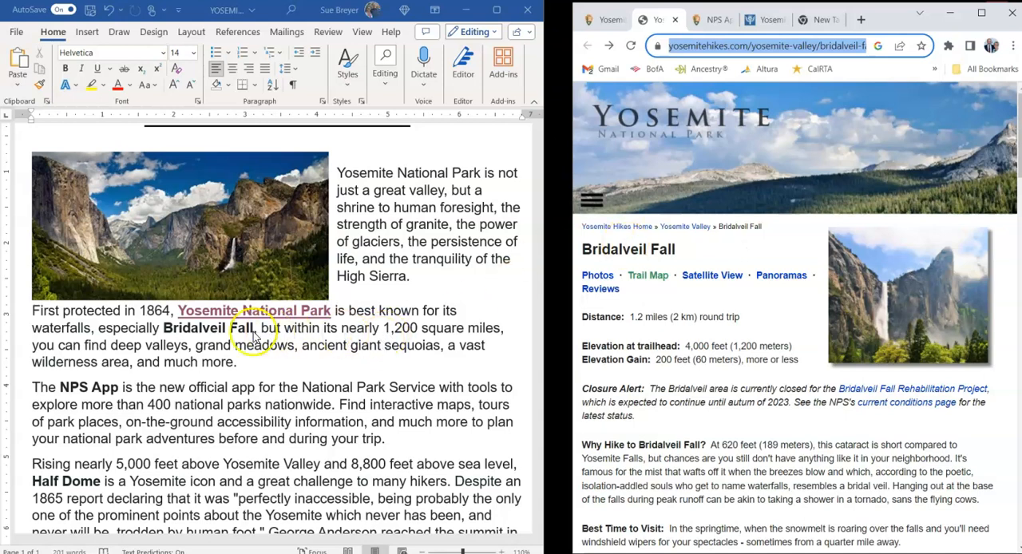
{"action": "left_click", "coordinate": [165, 329]}
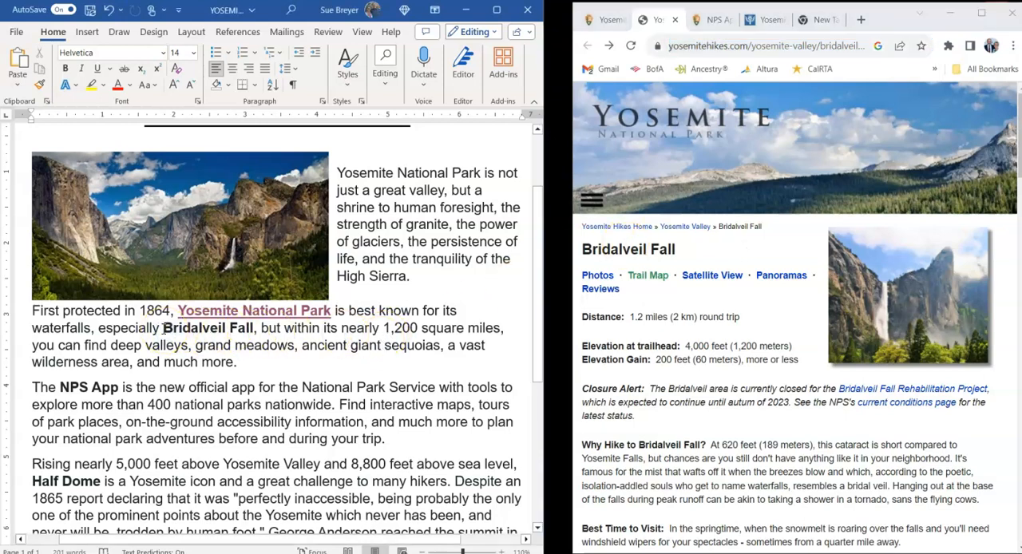
{"action": "left_click", "coordinate": [163, 328]}
{"action": "left_click", "coordinate": [168, 328]}
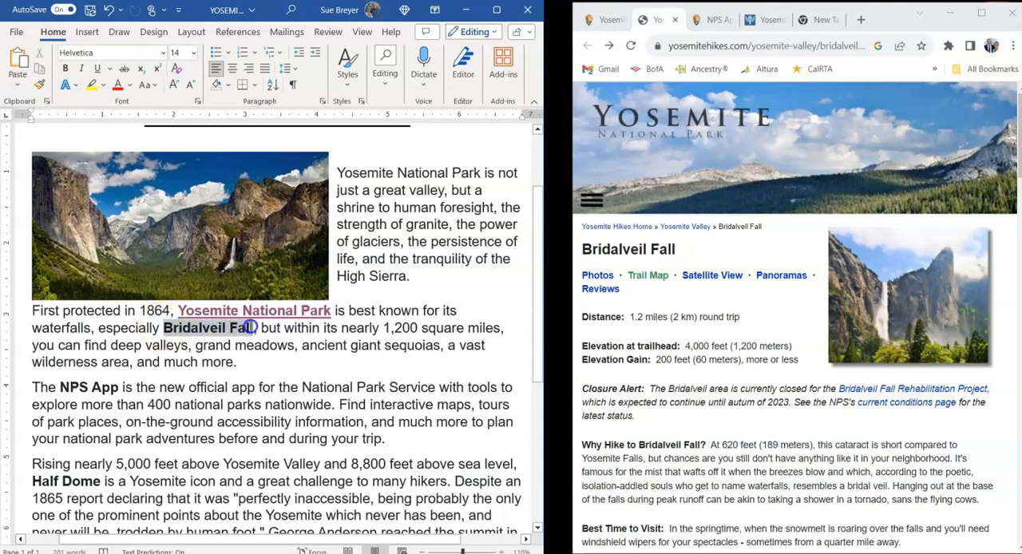
{"action": "left_click_drag", "start_coordinate": [249, 327], "coordinate": [249, 330]}
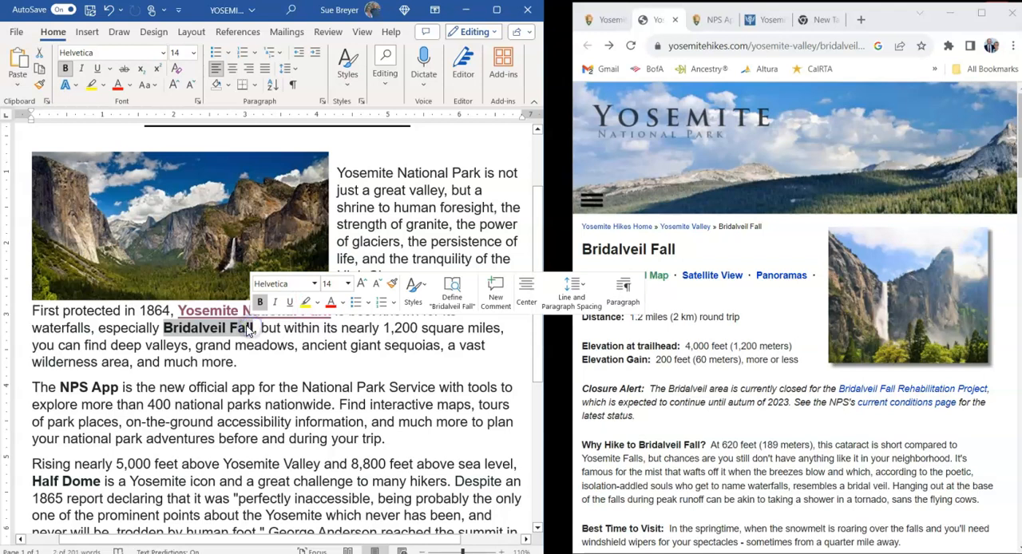
{"action": "right_click", "coordinate": [204, 331]}
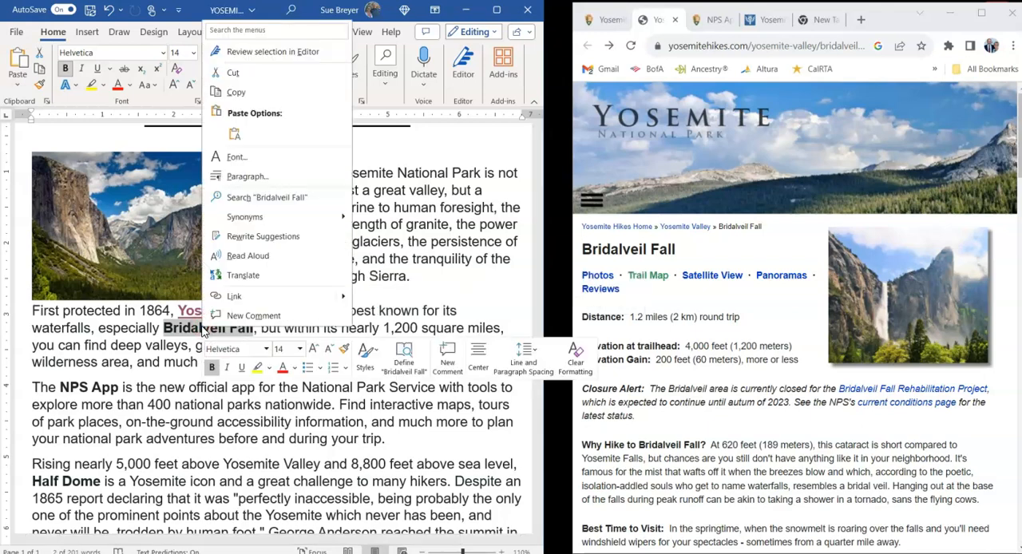
{"action": "left_click", "coordinate": [233, 297]}
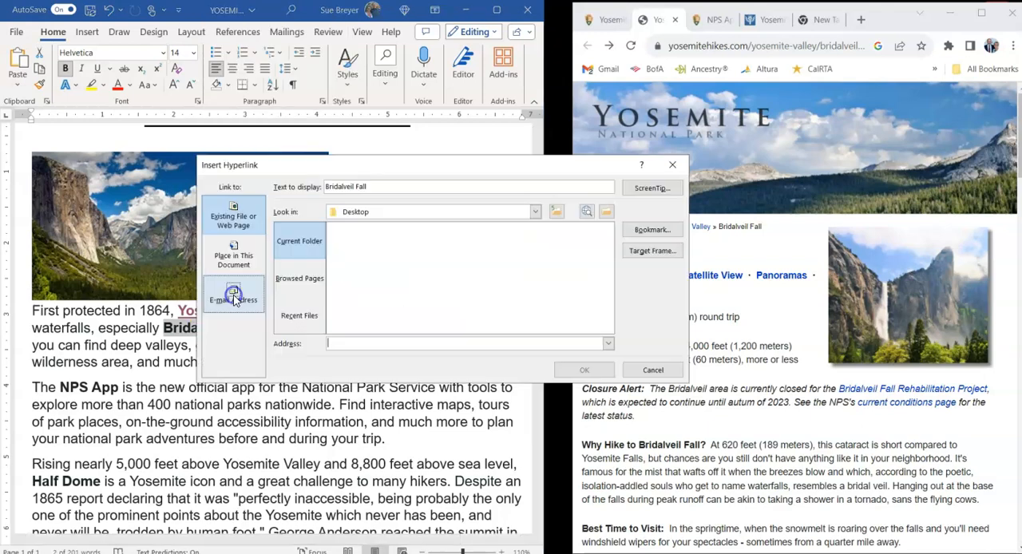
{"action": "left_click", "coordinate": [293, 344]}
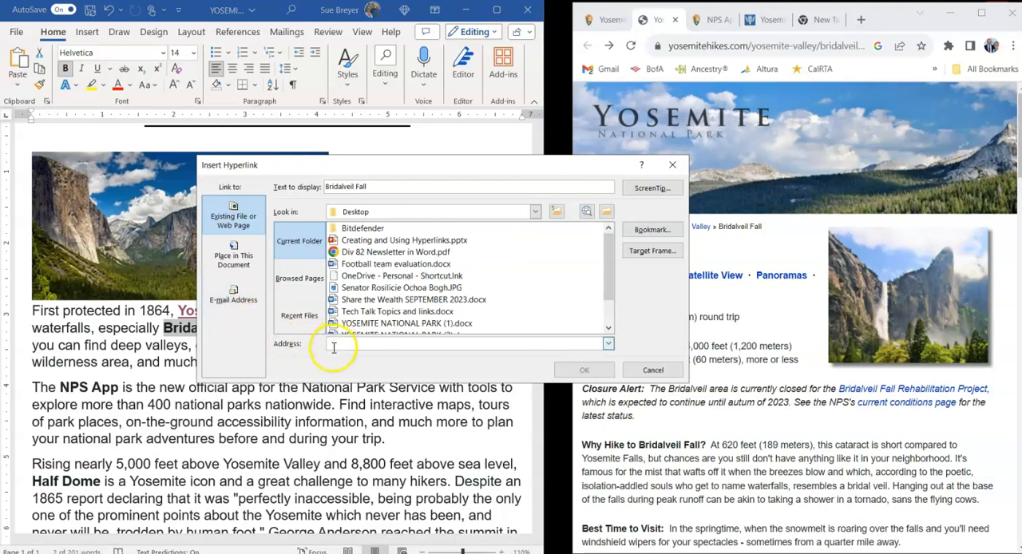
{"action": "right_click", "coordinate": [331, 344]}
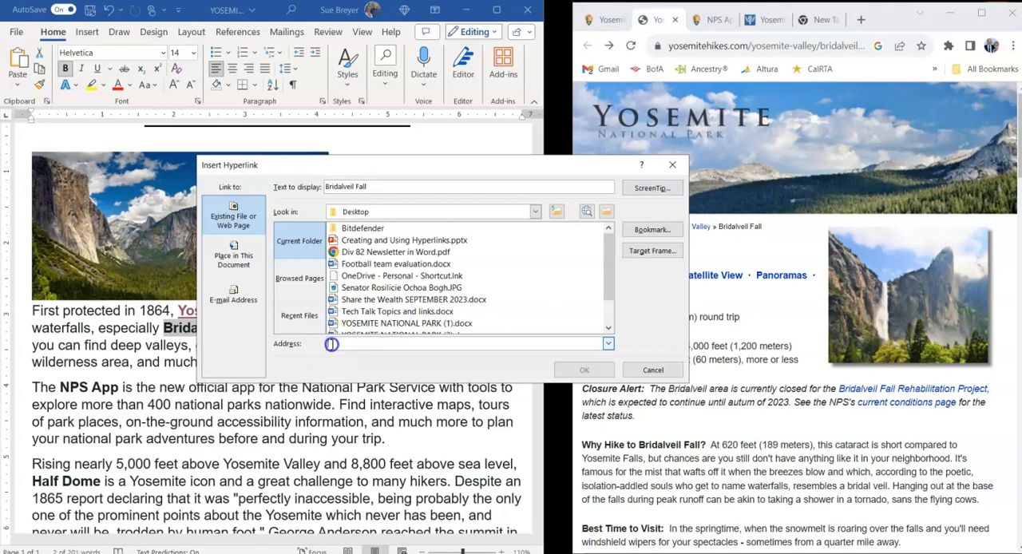
{"action": "right_click", "coordinate": [331, 345]}
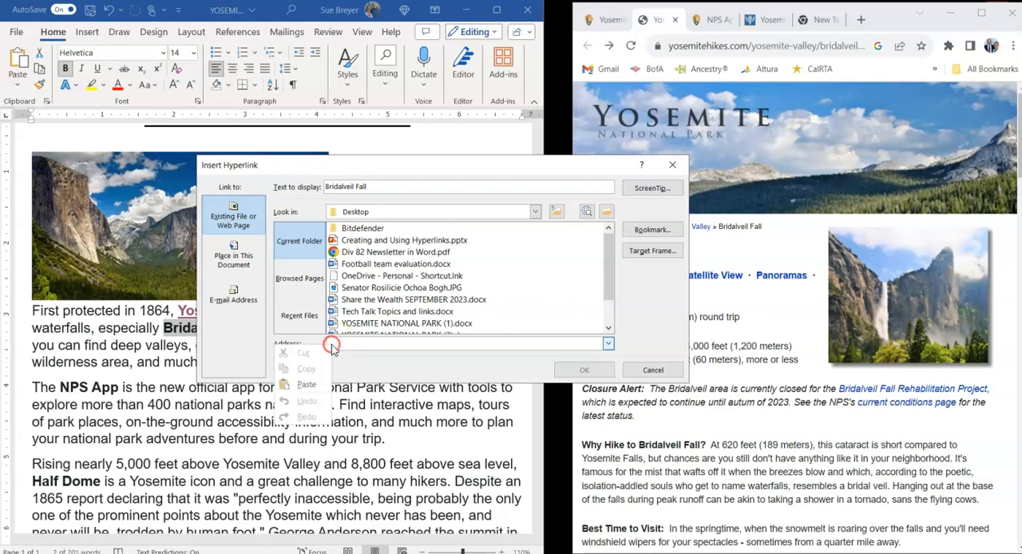
{"action": "left_click", "coordinate": [316, 387]}
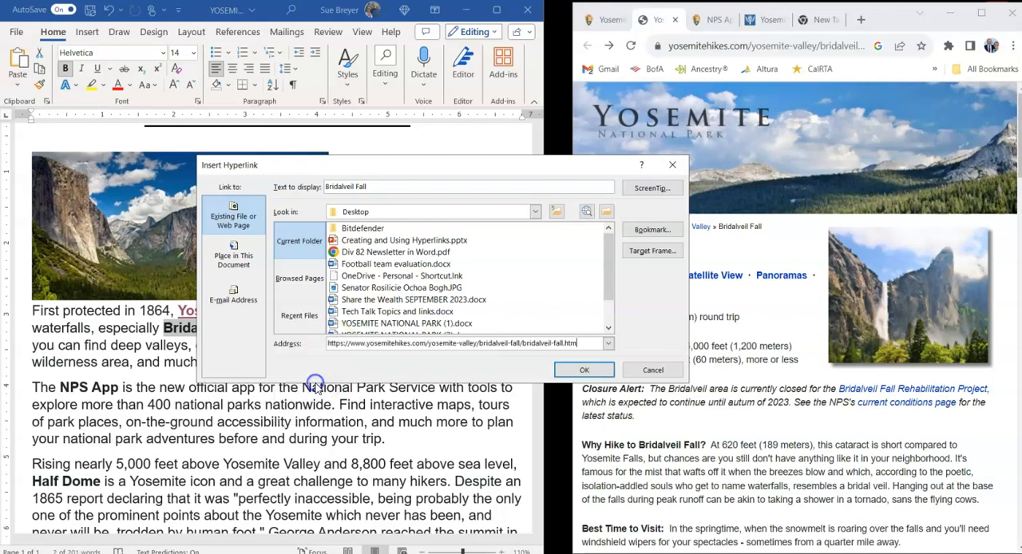
{"action": "left_click", "coordinate": [584, 370]}
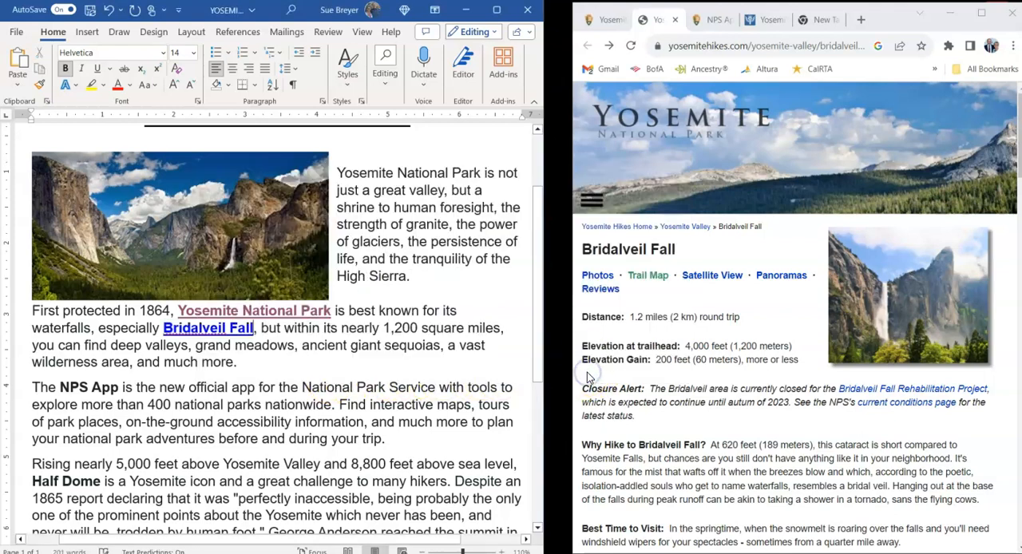
- Test the "Bridalveil Fall" hyperlink by following it, and close the browser window it opens
{"action": "left_click", "coordinate": [263, 342]}
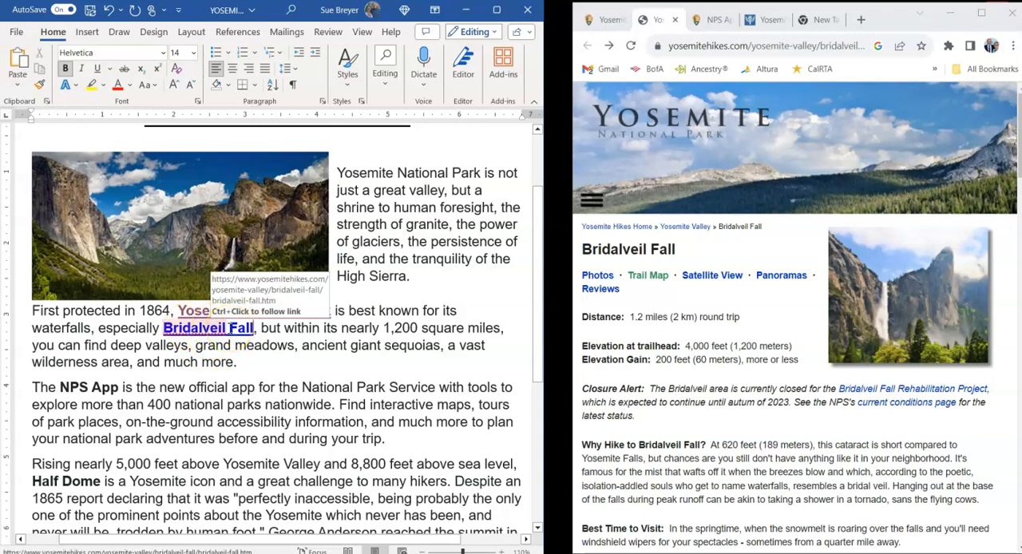
{"action": "left_click", "coordinate": [221, 334], "text": "ctrl"}
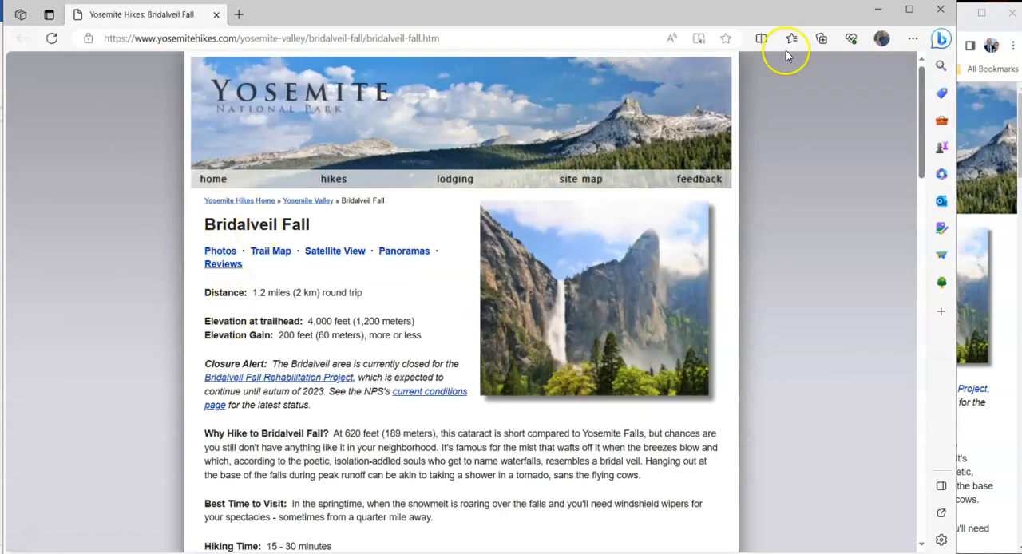
{"action": "left_click", "coordinate": [947, 12]}
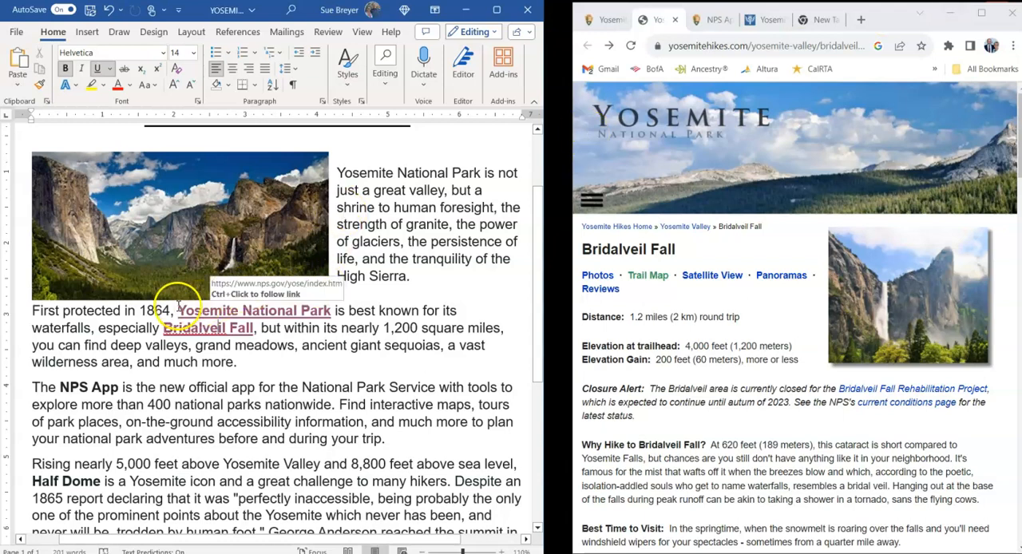
{"action": "left_click", "coordinate": [265, 362]}
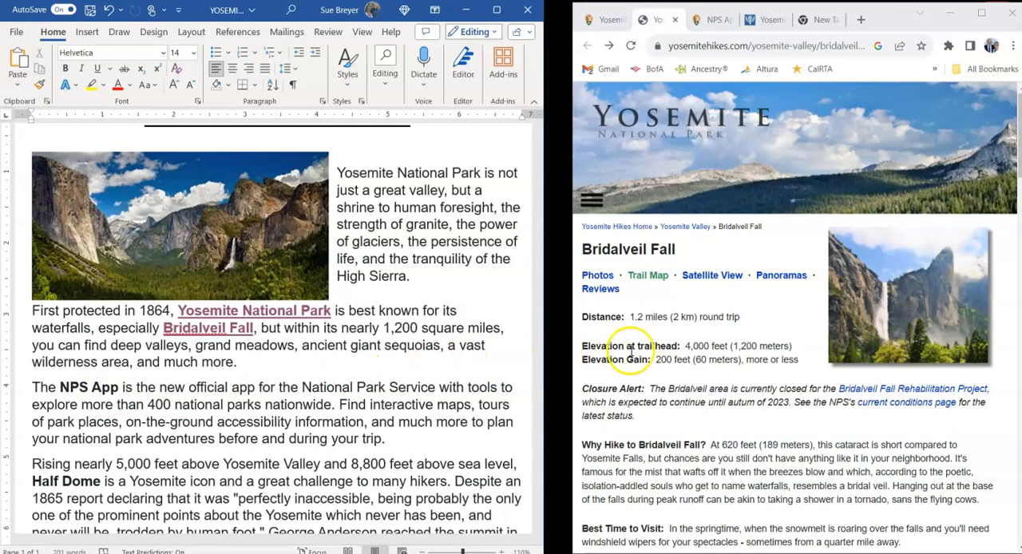
- In Chrome, copy the web address of the Yosemite page about the NPS App
{"action": "left_click", "coordinate": [718, 20]}
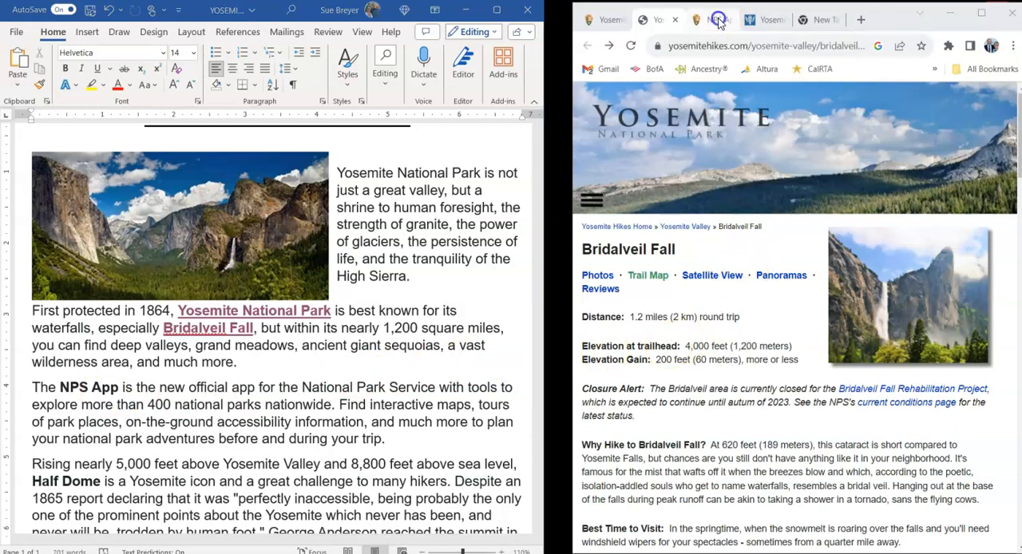
{"action": "left_click", "coordinate": [768, 103]}
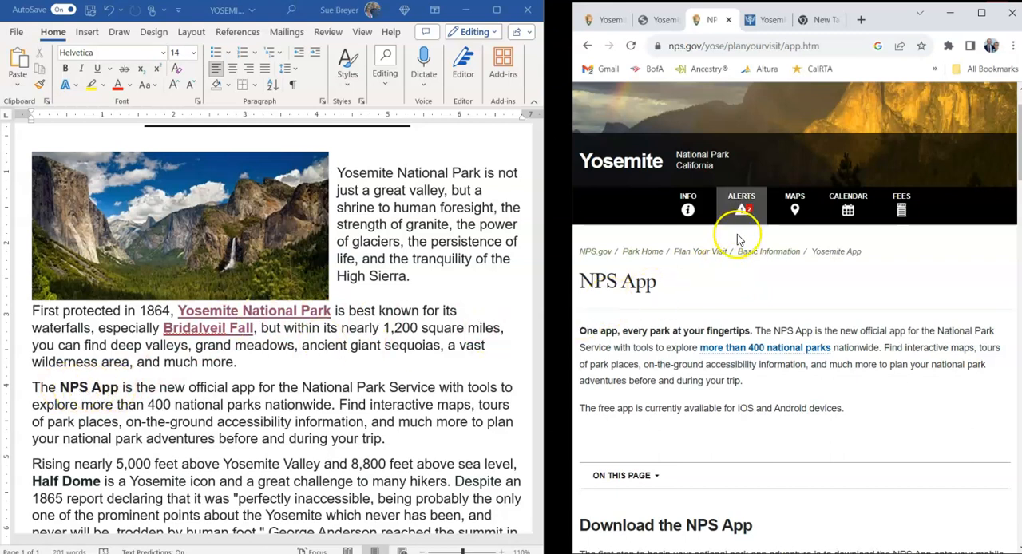
{"action": "left_click", "coordinate": [757, 45]}
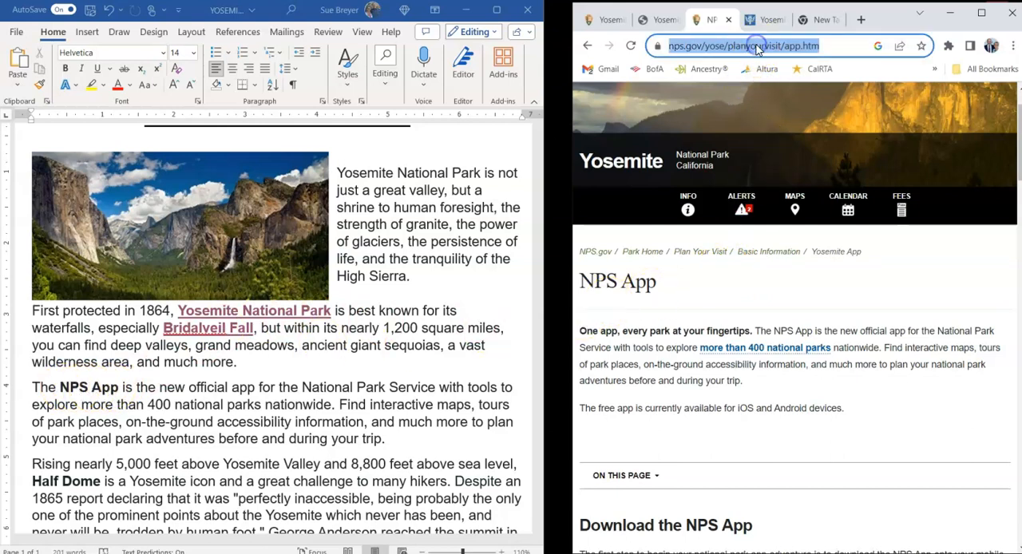
{"action": "right_click", "coordinate": [755, 47]}
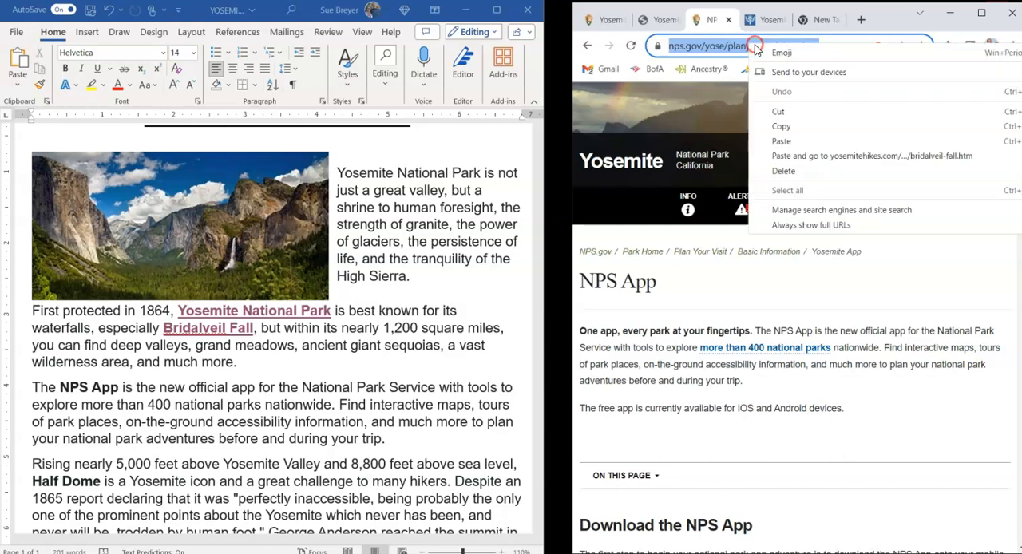
{"action": "left_click", "coordinate": [784, 128]}
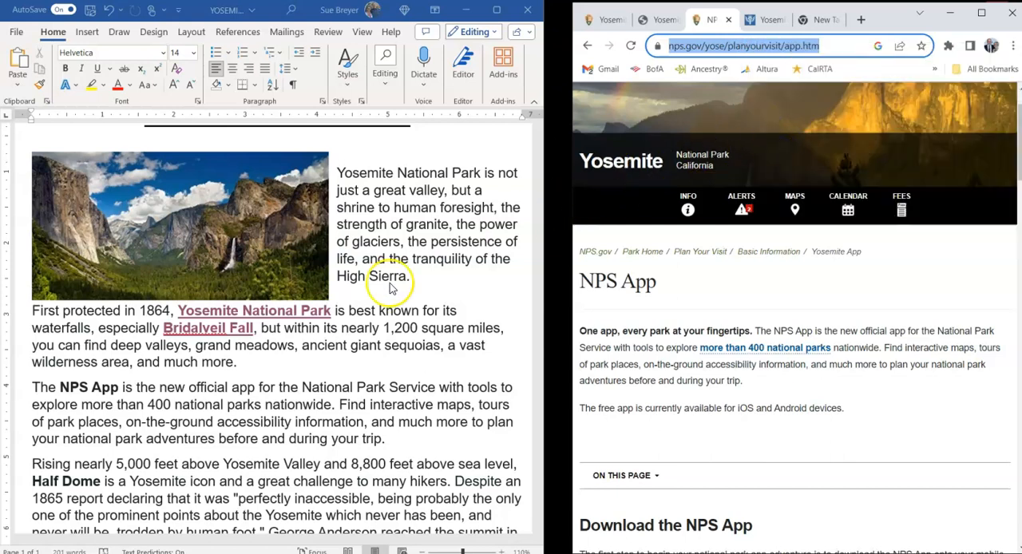
{"action": "left_click", "coordinate": [281, 369]}
{"action": "left_click_drag", "start_coordinate": [59, 386], "coordinate": [116, 388]}
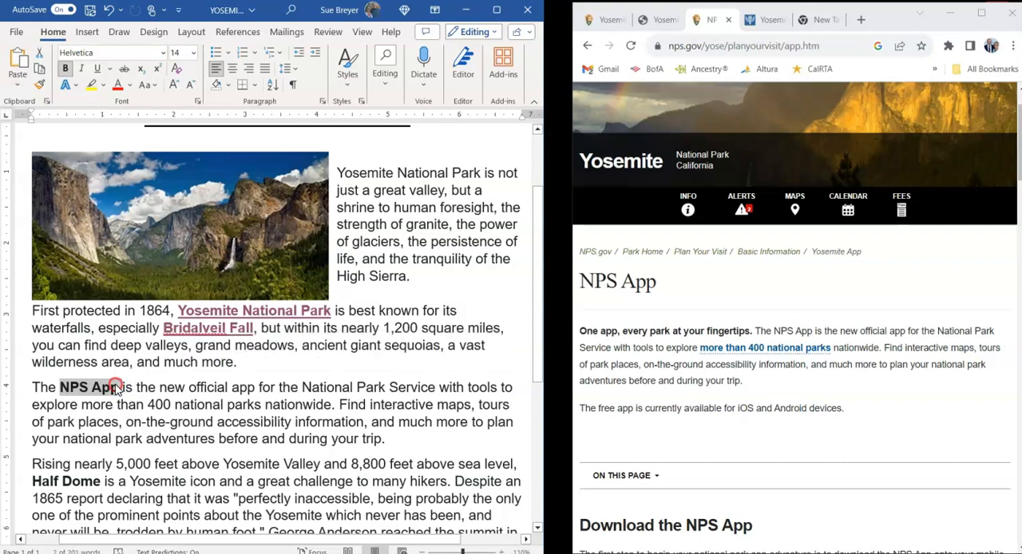
{"action": "right_click", "coordinate": [117, 387]}
{"action": "left_click", "coordinate": [148, 355]}
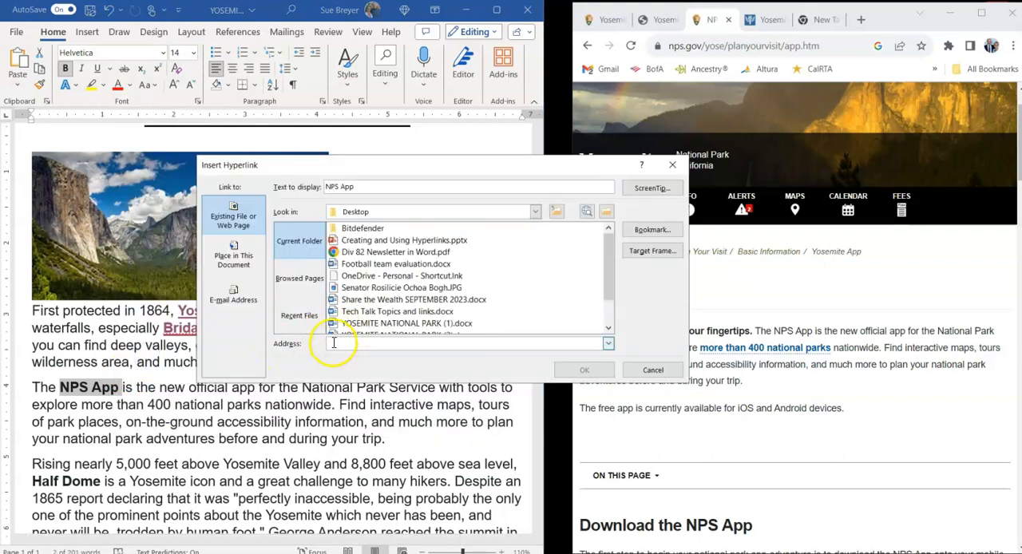
{"action": "right_click", "coordinate": [332, 343]}
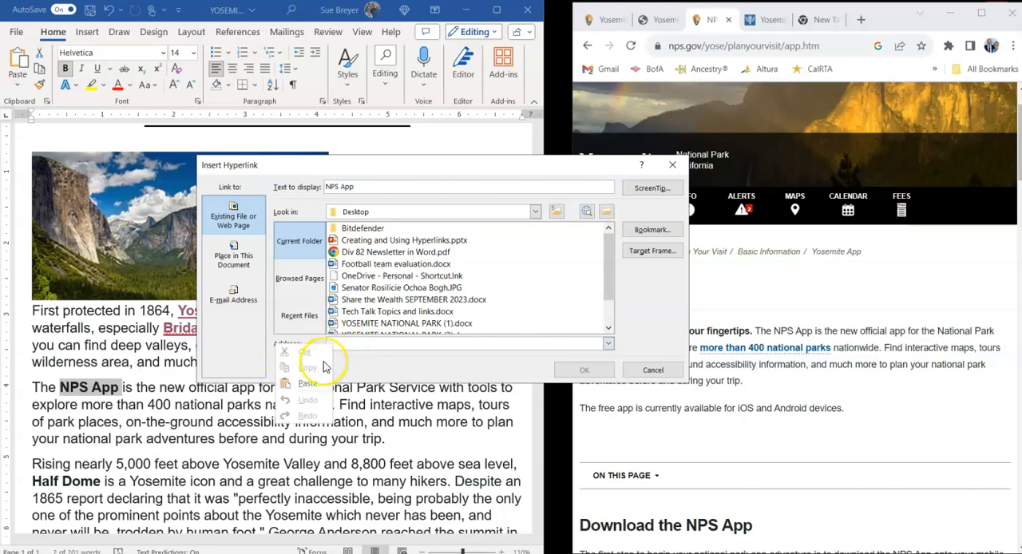
{"action": "left_click", "coordinate": [309, 383]}
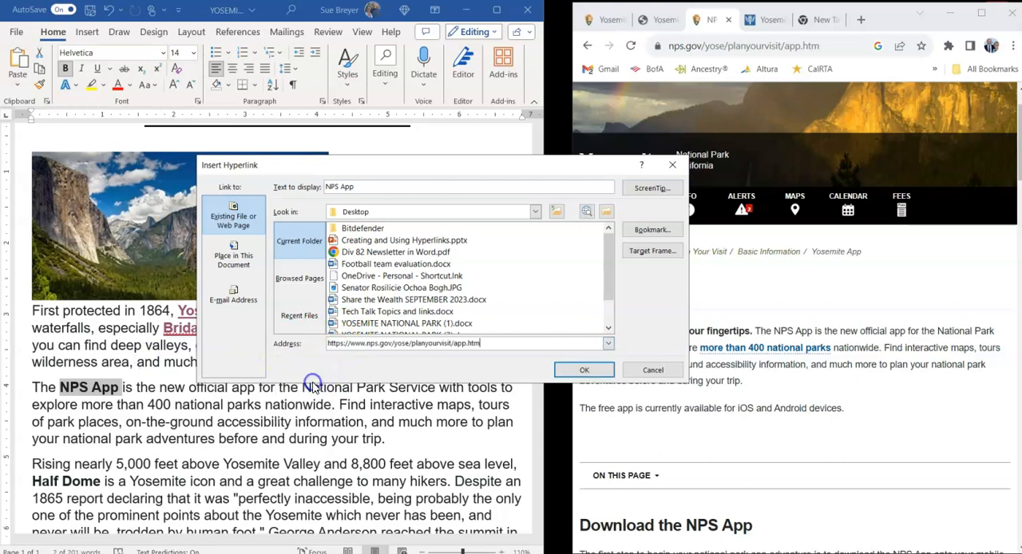
{"action": "left_click", "coordinate": [583, 369]}
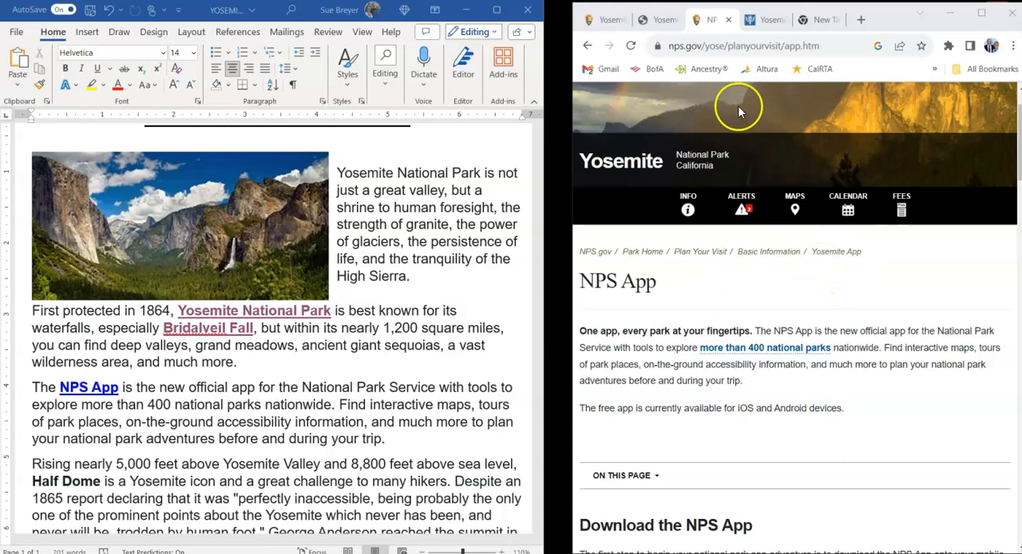
- In Chrome, copy the web address of the Britannica article about Yosemite National Park
{"action": "left_click", "coordinate": [766, 22]}
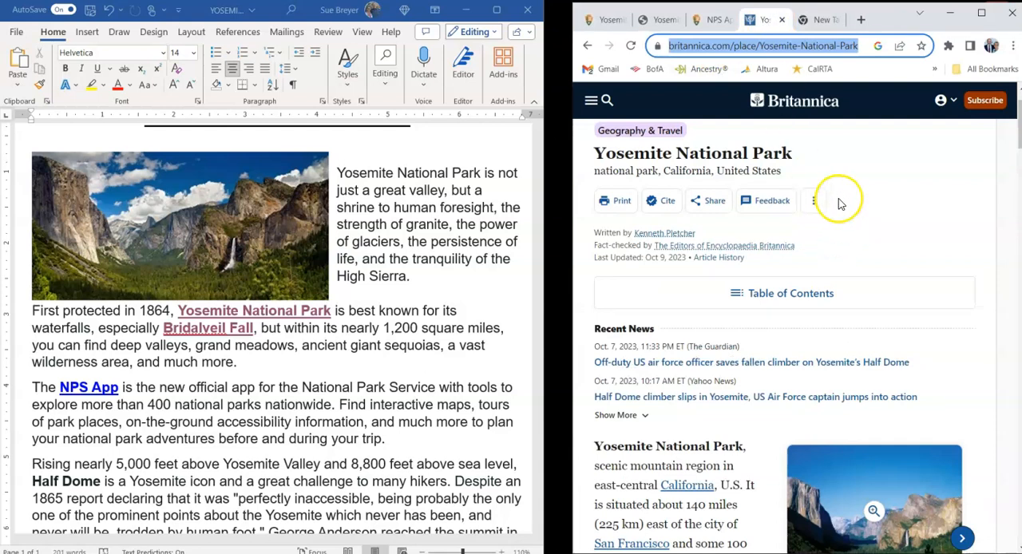
{"action": "scroll", "coordinate": [839, 200], "scroll_direction": "down", "scroll_amount": 2}
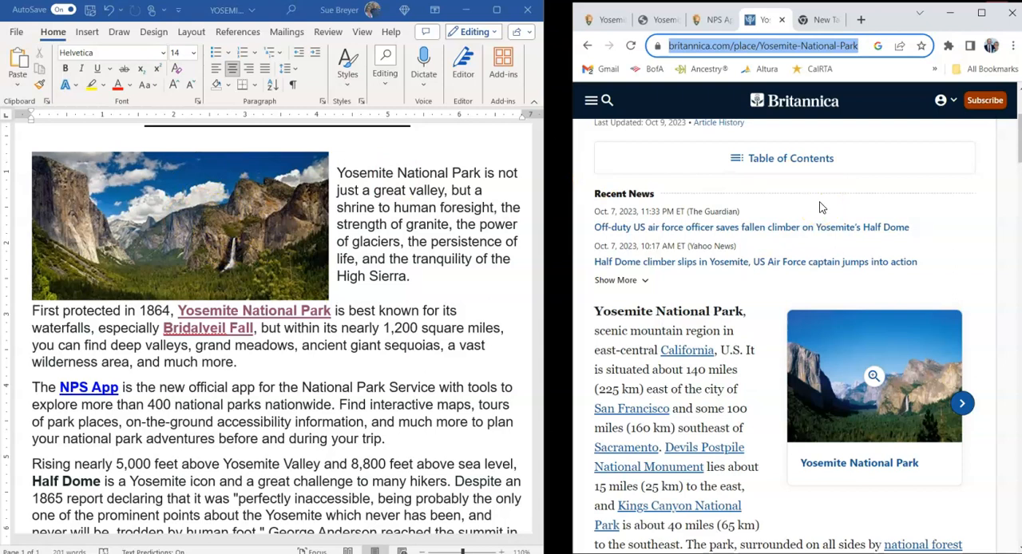
{"action": "left_click", "coordinate": [847, 192]}
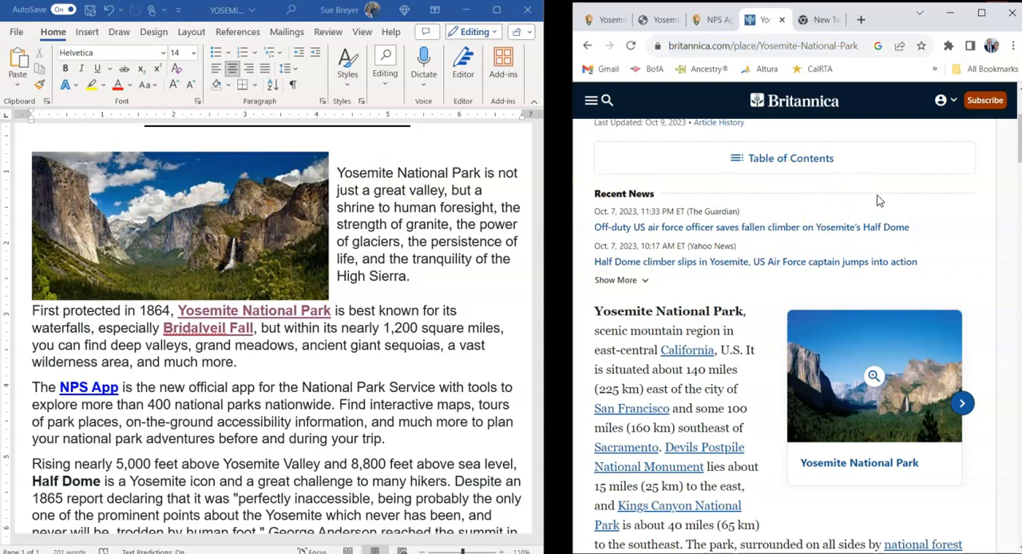
{"action": "left_click", "coordinate": [772, 46]}
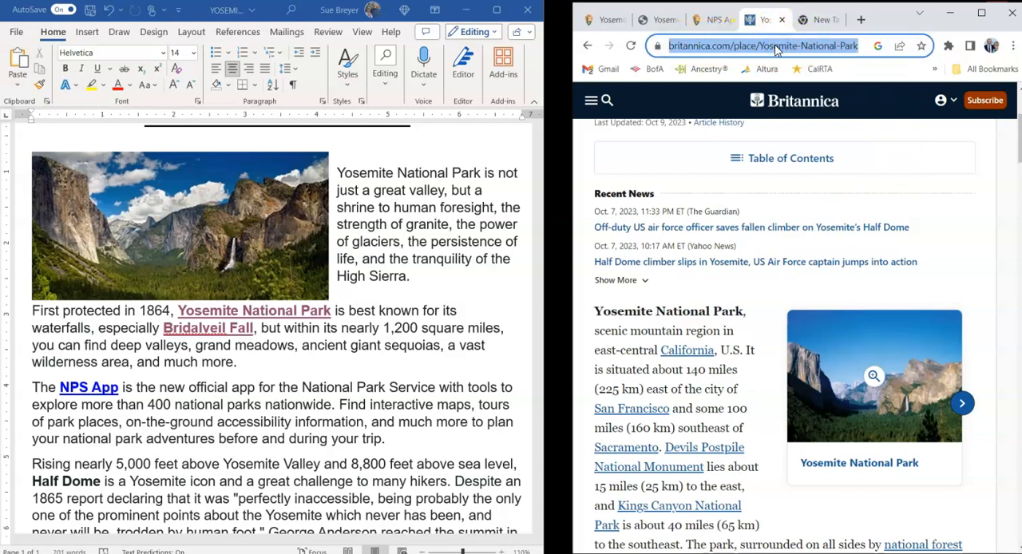
{"action": "right_click", "coordinate": [774, 48]}
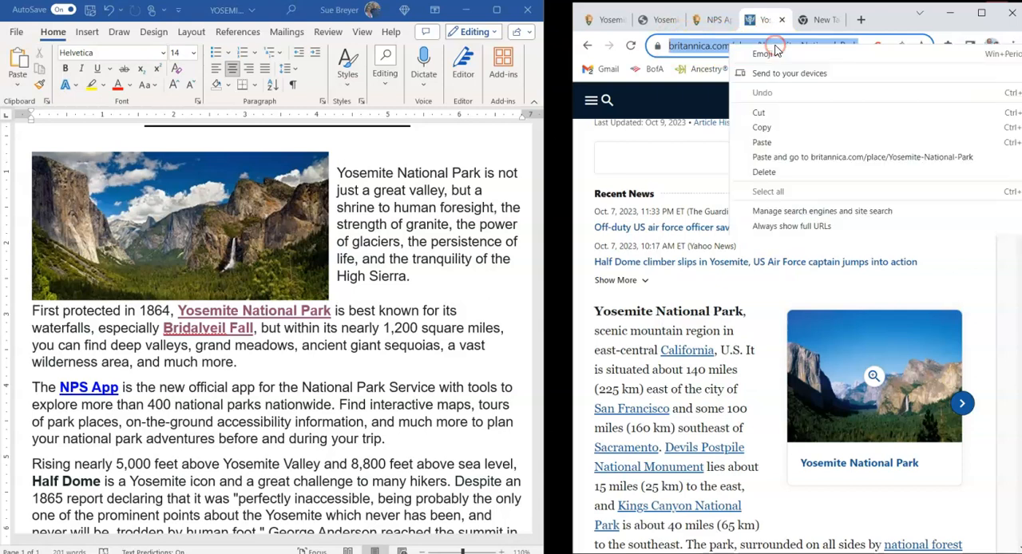
{"action": "left_click", "coordinate": [767, 129]}
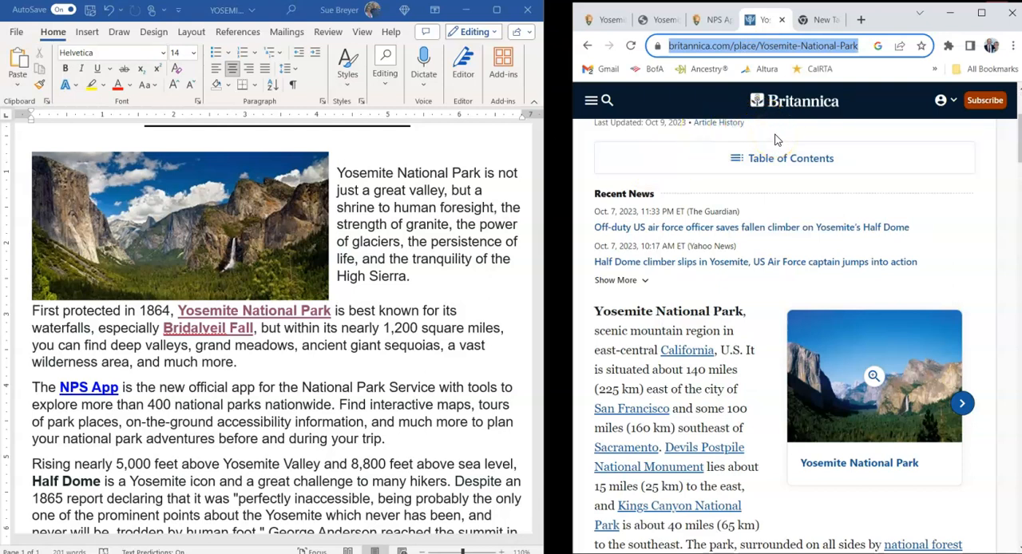
{"action": "left_click", "coordinate": [192, 212]}
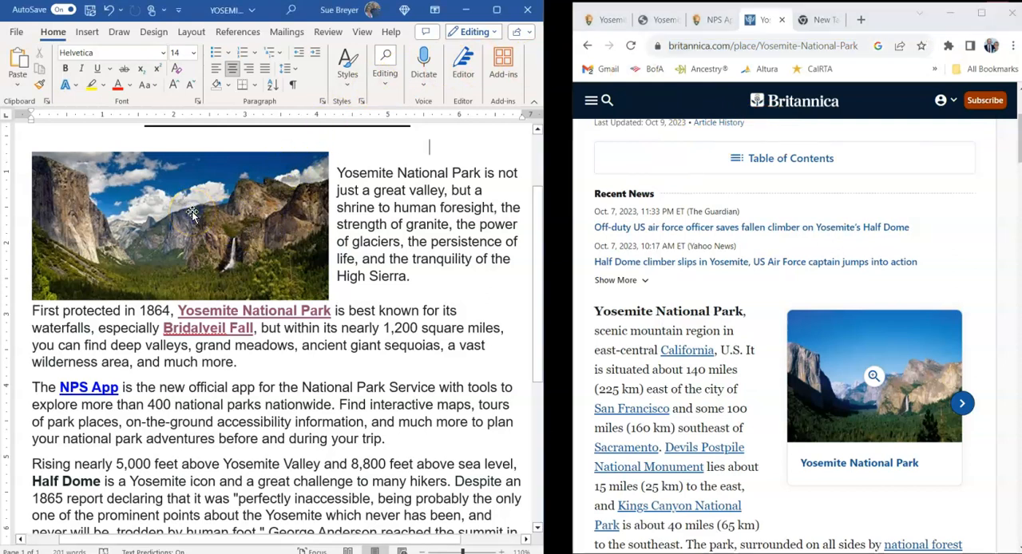
{"action": "left_click", "coordinate": [192, 211]}
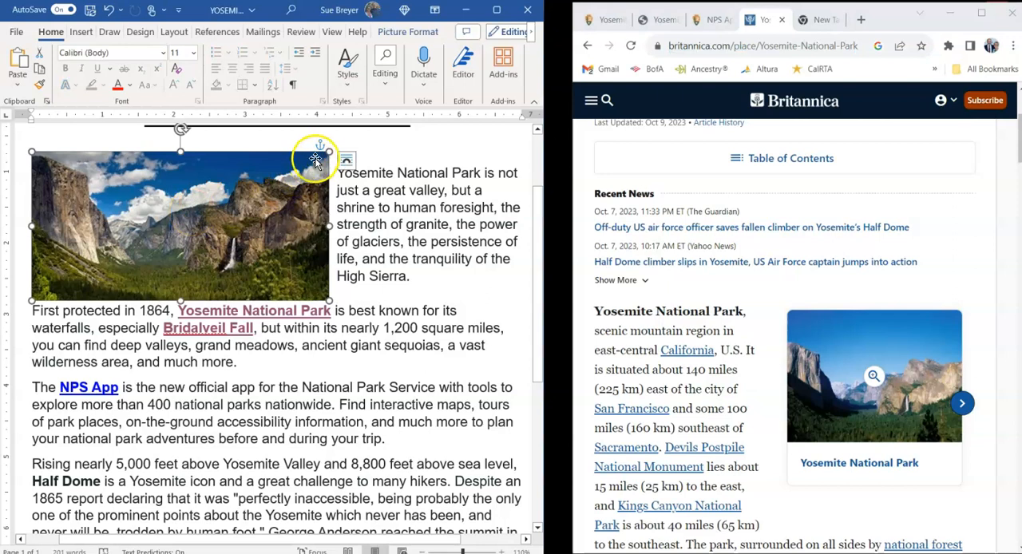
{"action": "left_click", "coordinate": [205, 213]}
{"action": "right_click", "coordinate": [205, 210]}
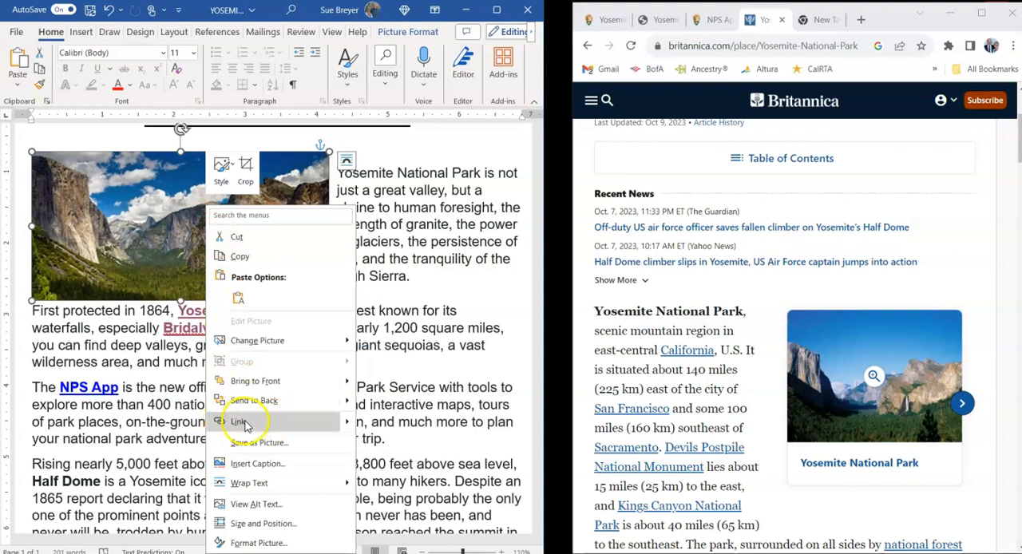
{"action": "left_click", "coordinate": [238, 423]}
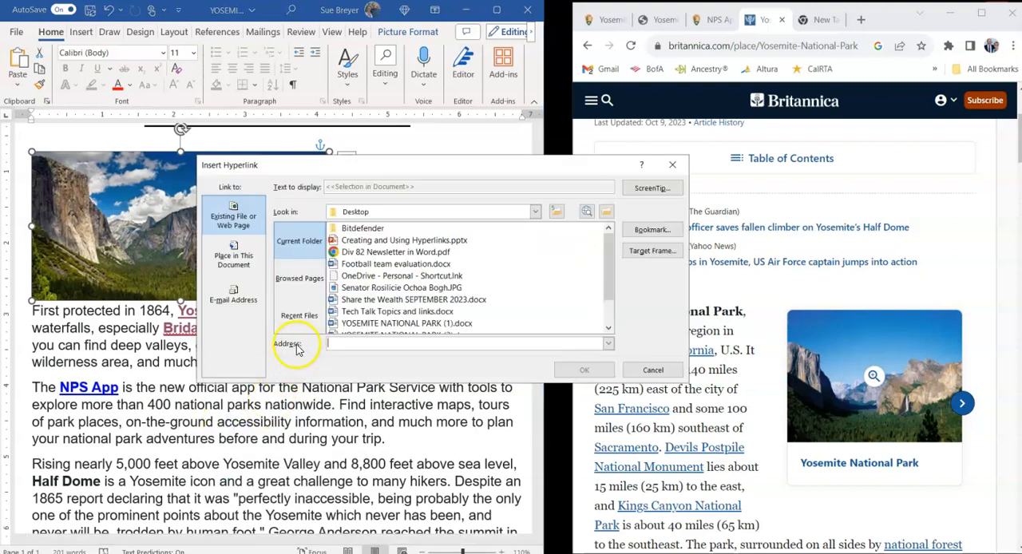
{"action": "right_click", "coordinate": [343, 345]}
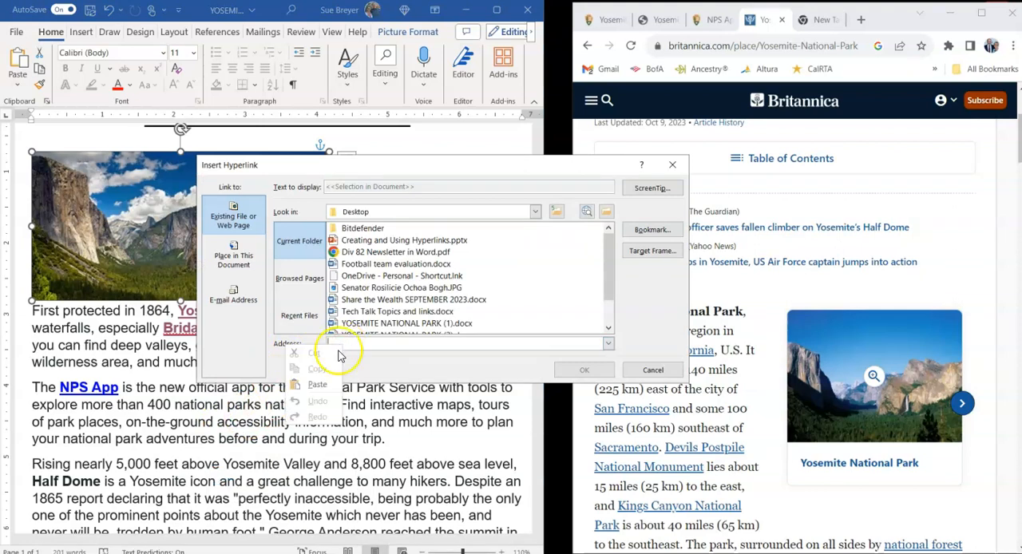
{"action": "left_click", "coordinate": [319, 384]}
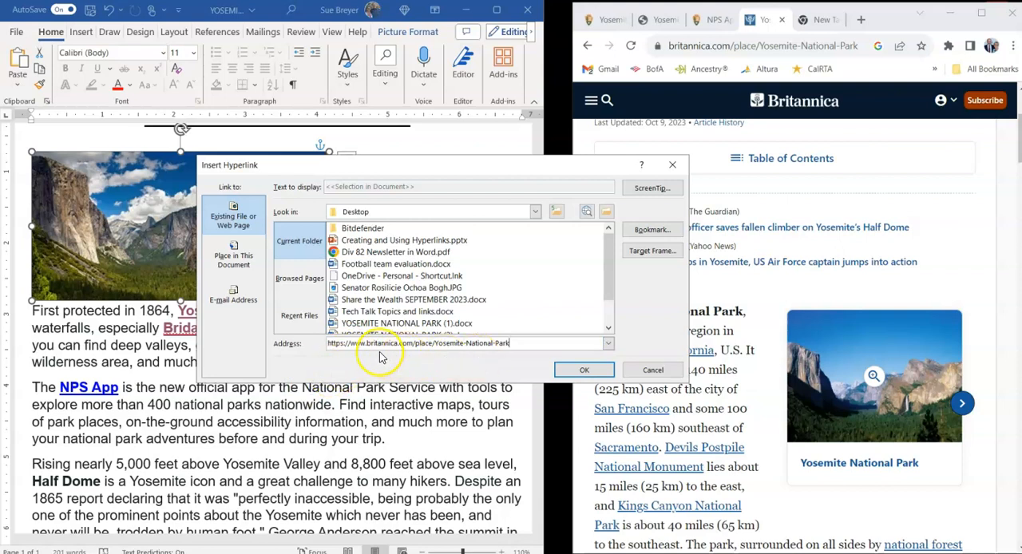
{"action": "left_click", "coordinate": [586, 370]}
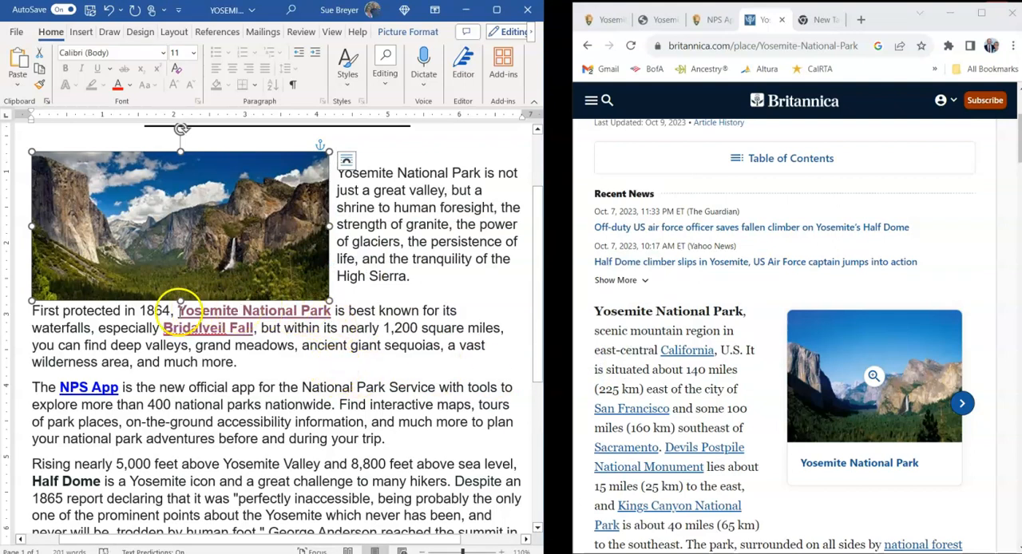
- Test the valley picture's hyperlink by following it, and close the browser window it opens
{"action": "mouse_move", "coordinate": [263, 312]}
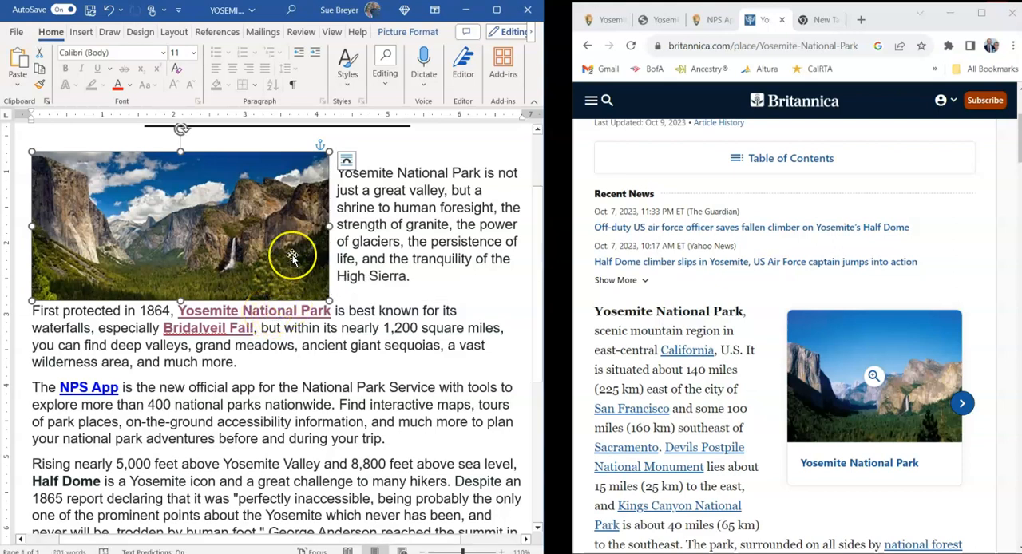
{"action": "mouse_move", "coordinate": [204, 226]}
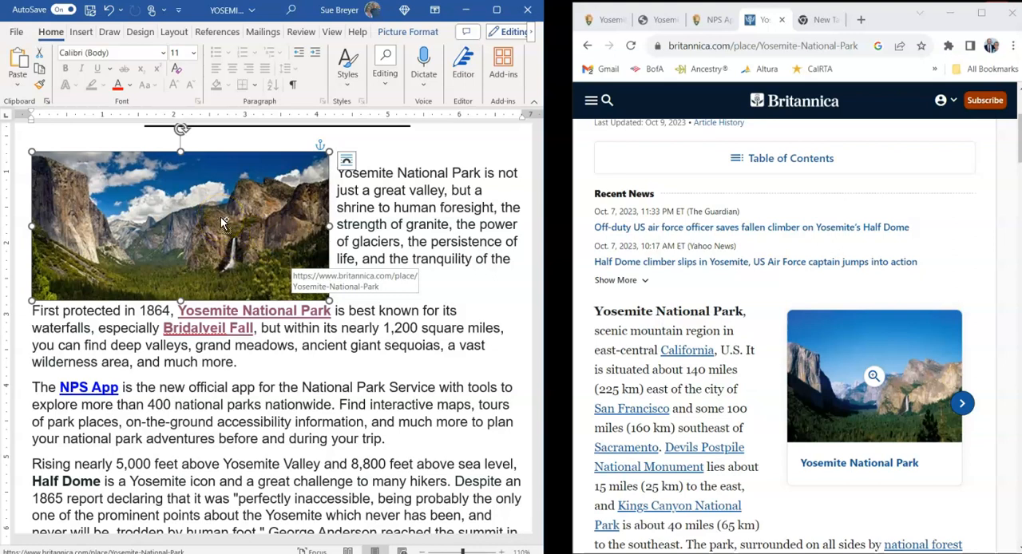
{"action": "key", "text": "Escape"}
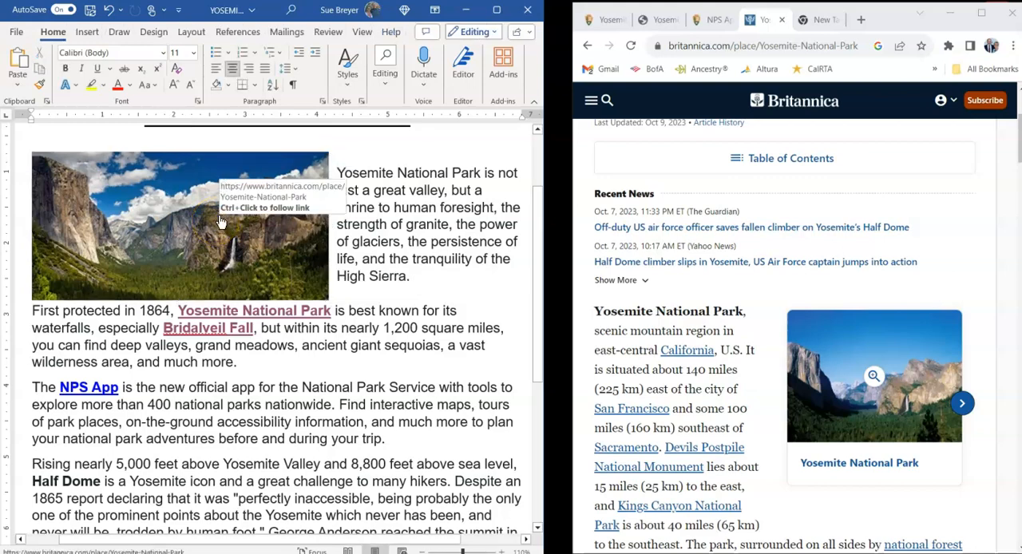
{"action": "left_click", "coordinate": [220, 217], "text": "ctrl"}
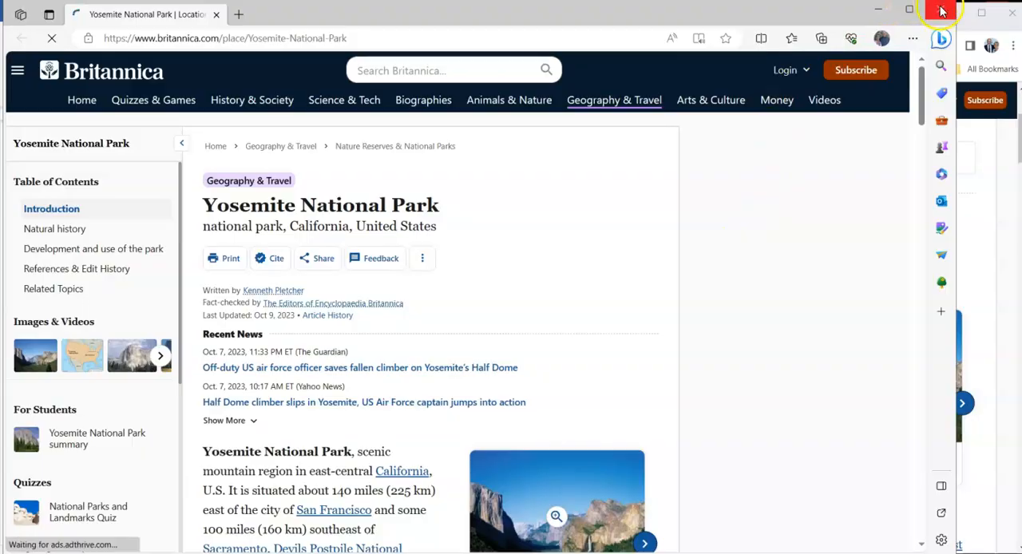
{"action": "left_click", "coordinate": [941, 11]}
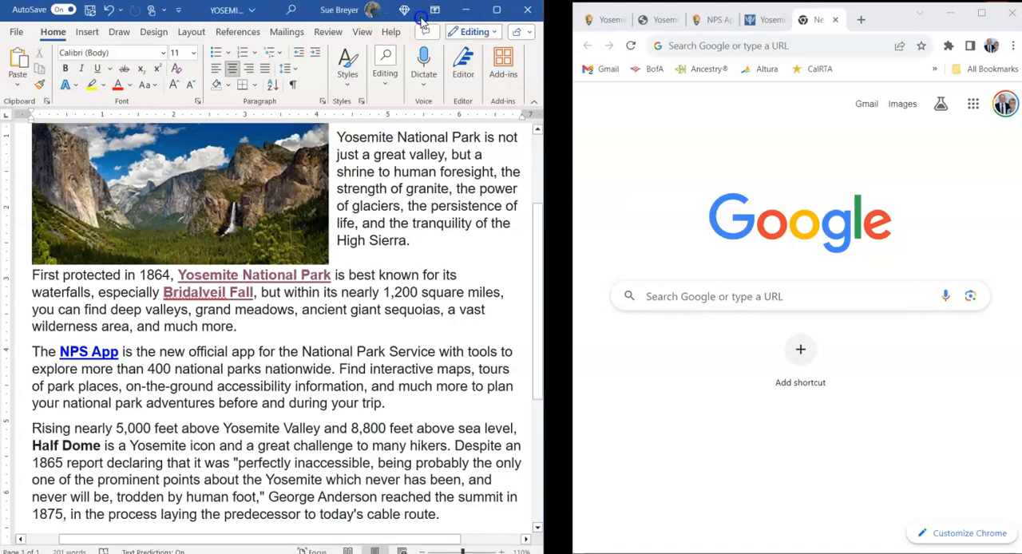
- Move the Word window aside to uncover the JPG picture file on the desktop, and select that file
{"action": "left_click_drag", "start_coordinate": [312, 16], "coordinate": [479, 20]}
{"action": "left_click_drag", "start_coordinate": [129, 210], "coordinate": [84, 188]}
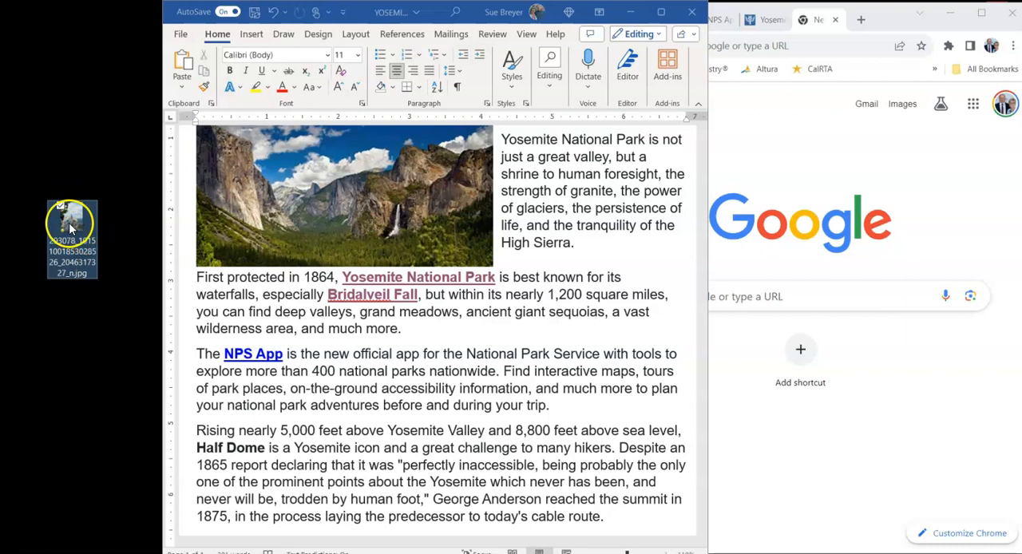
{"action": "scroll", "coordinate": [519, 232], "scroll_direction": "down", "scroll_amount": 1}
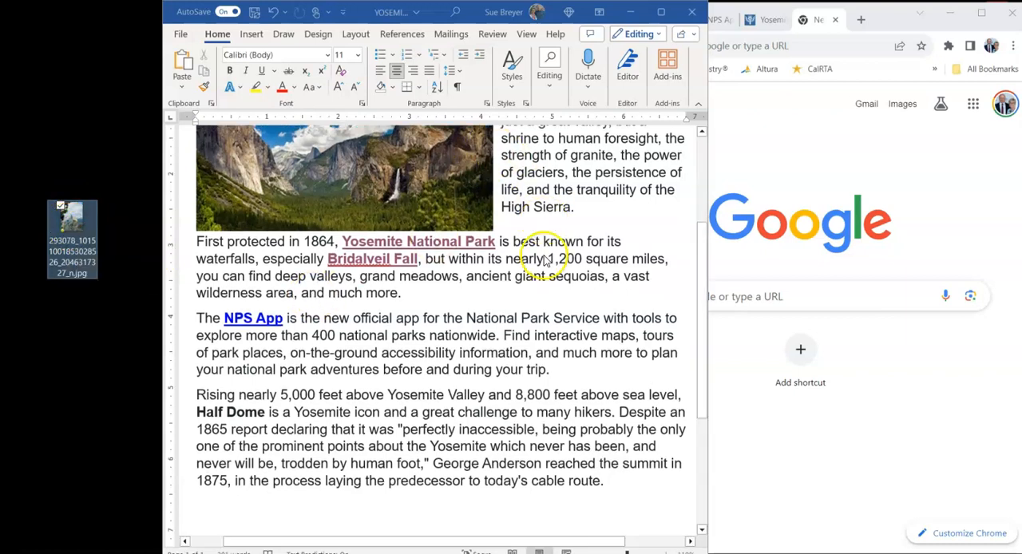
{"action": "scroll", "coordinate": [545, 281], "scroll_direction": "up", "scroll_amount": 3}
{"action": "scroll", "coordinate": [548, 281], "scroll_direction": "down", "scroll_amount": 1}
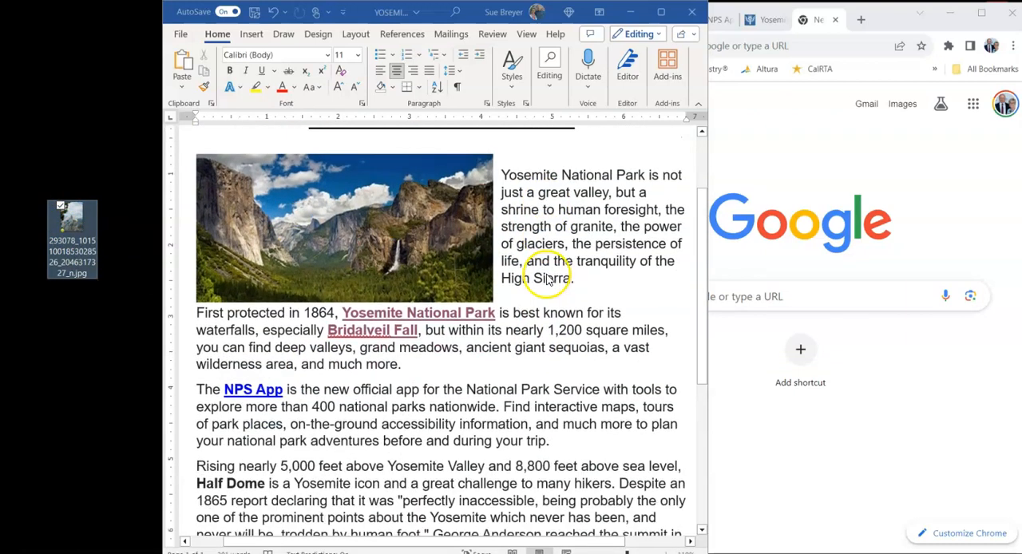
{"action": "scroll", "coordinate": [236, 421], "scroll_direction": "down", "scroll_amount": 1}
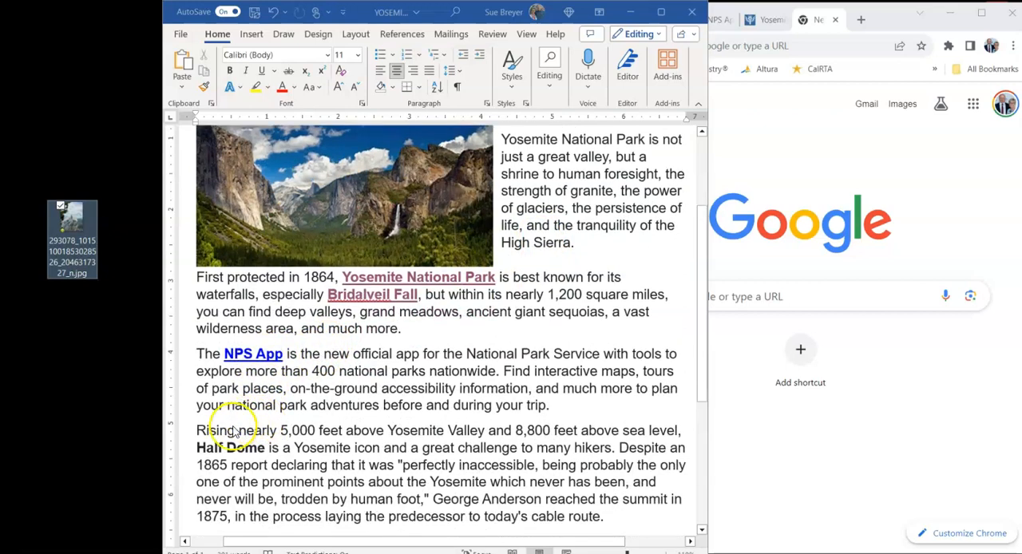
{"action": "left_click", "coordinate": [200, 451]}
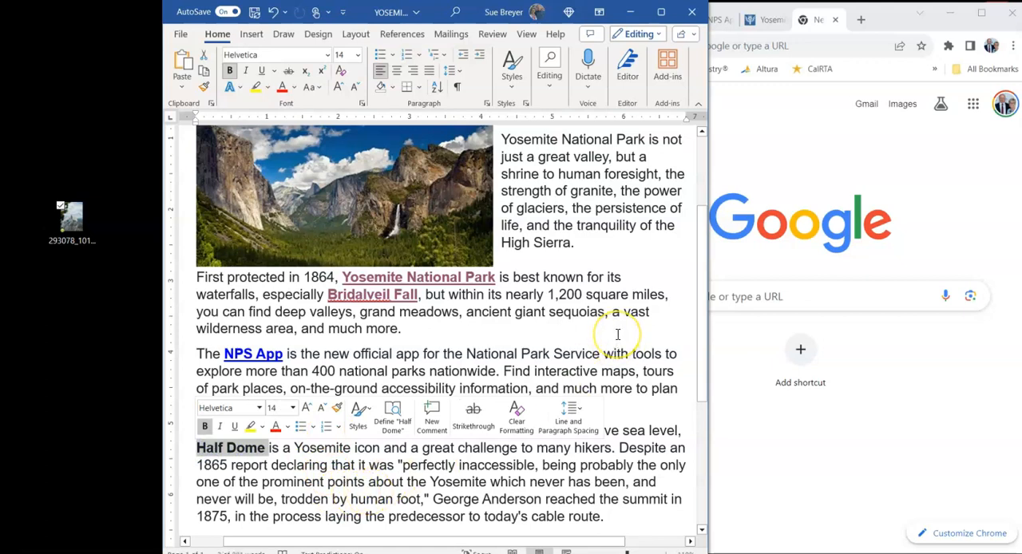
{"action": "left_click", "coordinate": [395, 465]}
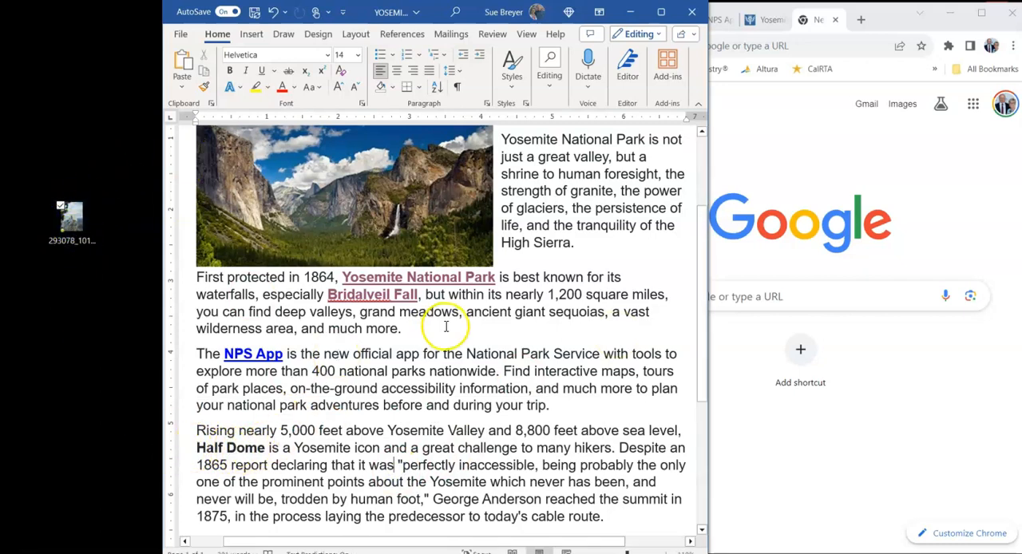
- Move the Word window aside, open Google Drive in Chrome, and widen the browser window
{"action": "left_click_drag", "start_coordinate": [431, 22], "coordinate": [383, 64]}
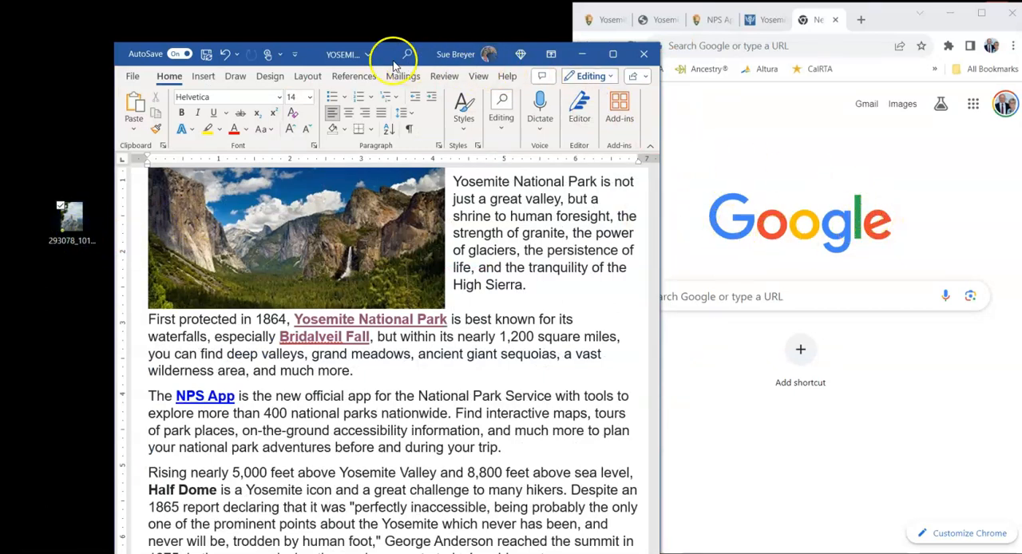
{"action": "left_click_drag", "start_coordinate": [388, 60], "coordinate": [382, 23]}
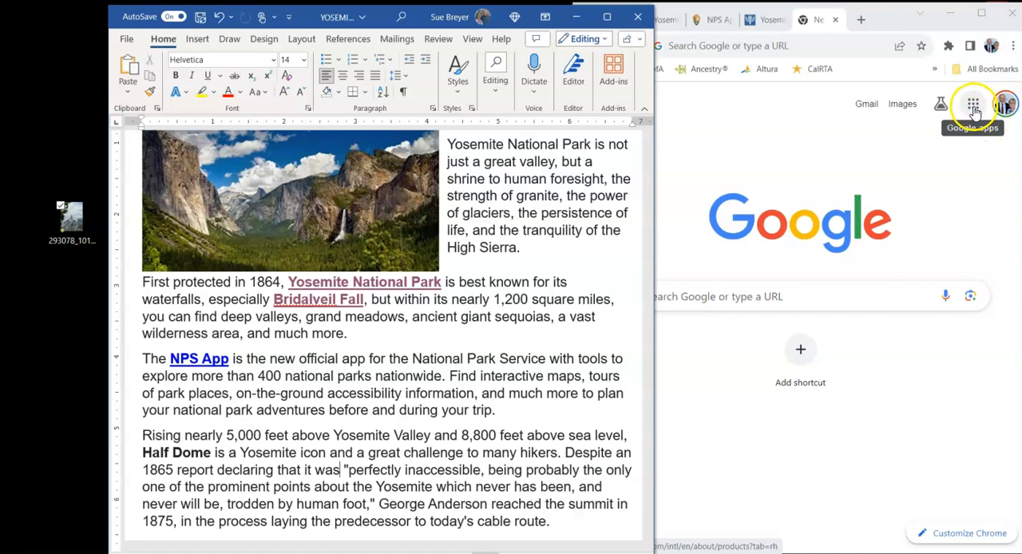
{"action": "left_click", "coordinate": [974, 109]}
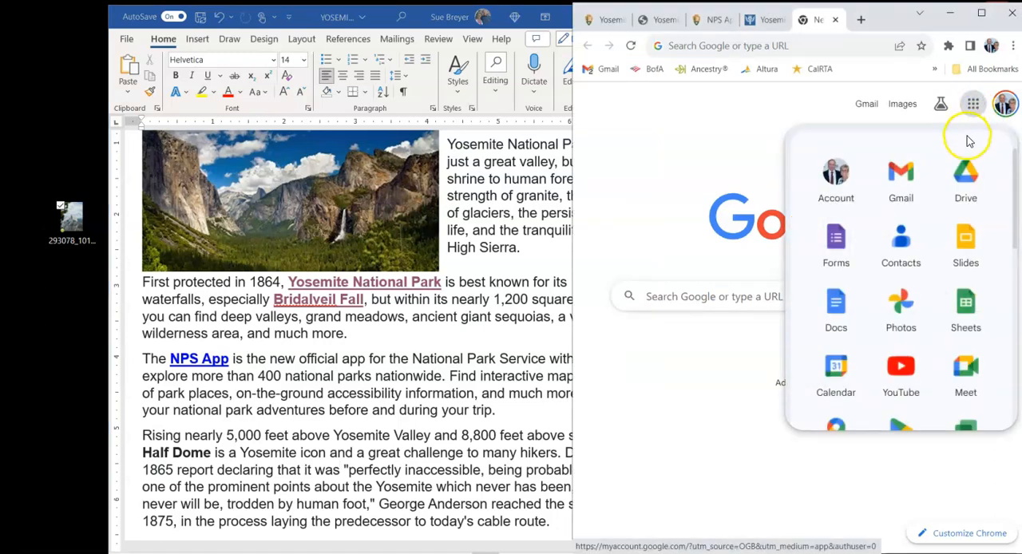
{"action": "left_click", "coordinate": [965, 178]}
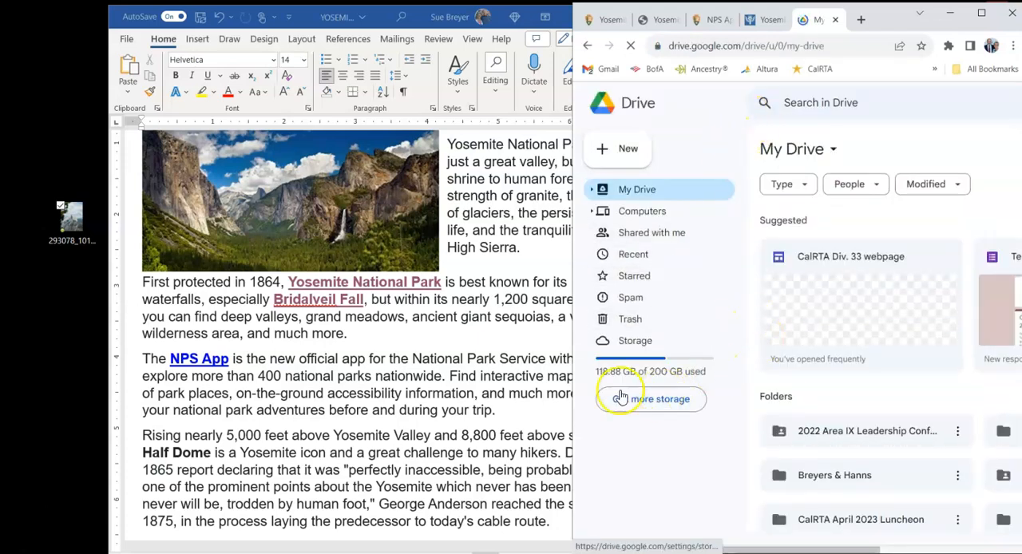
{"action": "left_click_drag", "start_coordinate": [572, 388], "coordinate": [509, 388]}
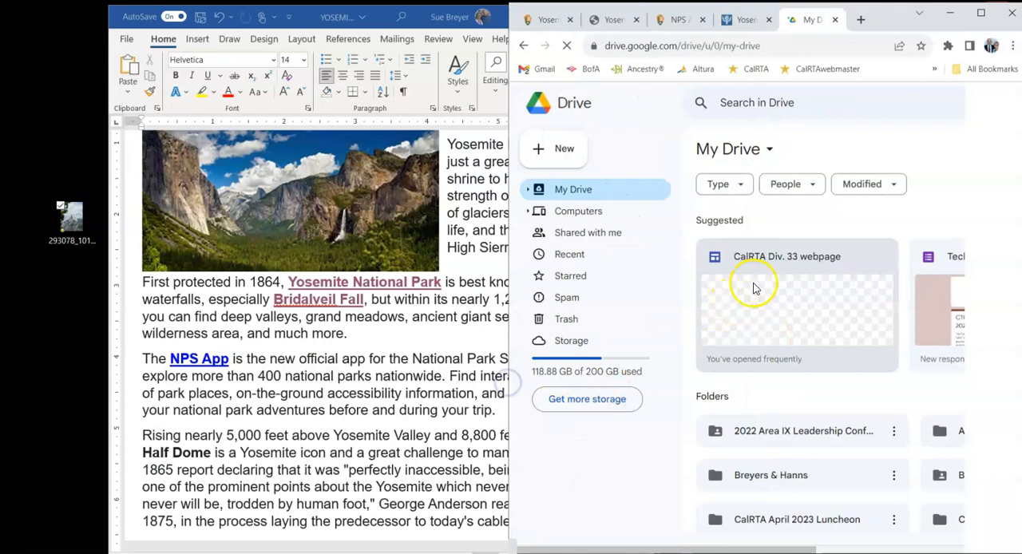
- Open the Vacations folder in My Drive and widen the browser window while keeping the desktop picture file uncovered
{"action": "scroll", "coordinate": [830, 249], "scroll_direction": "down", "scroll_amount": 4}
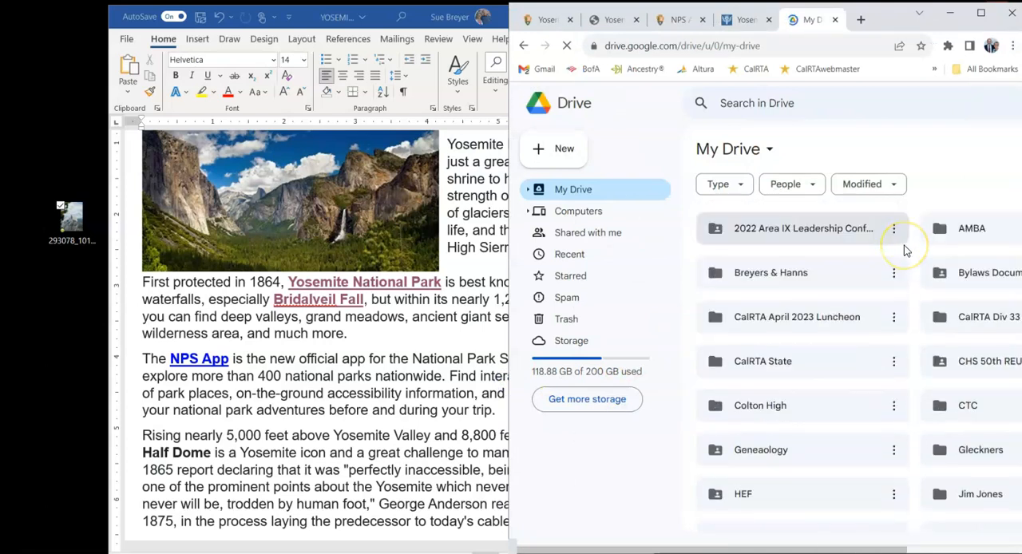
{"action": "scroll", "coordinate": [904, 250], "scroll_direction": "down", "scroll_amount": 3}
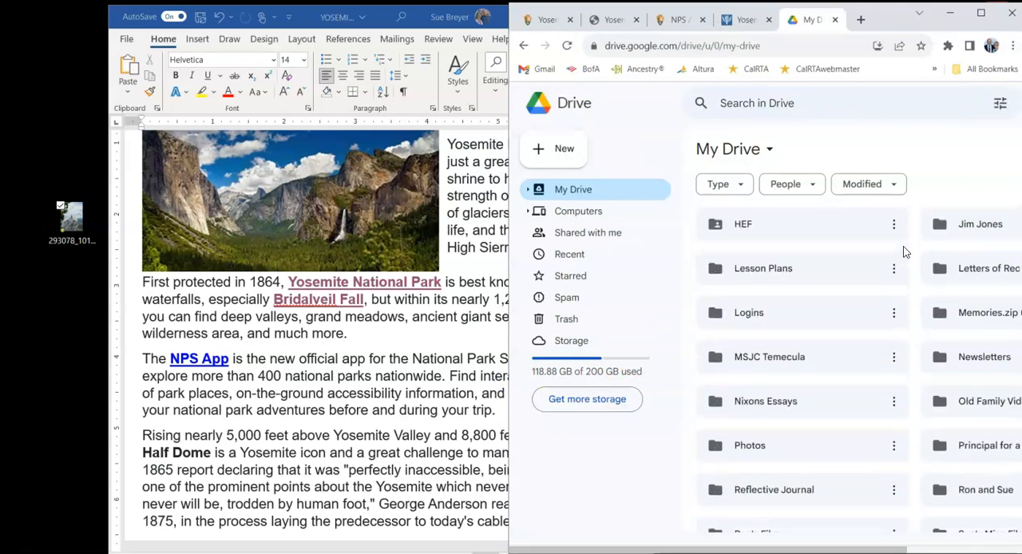
{"action": "scroll", "coordinate": [897, 263], "scroll_direction": "down", "scroll_amount": 2}
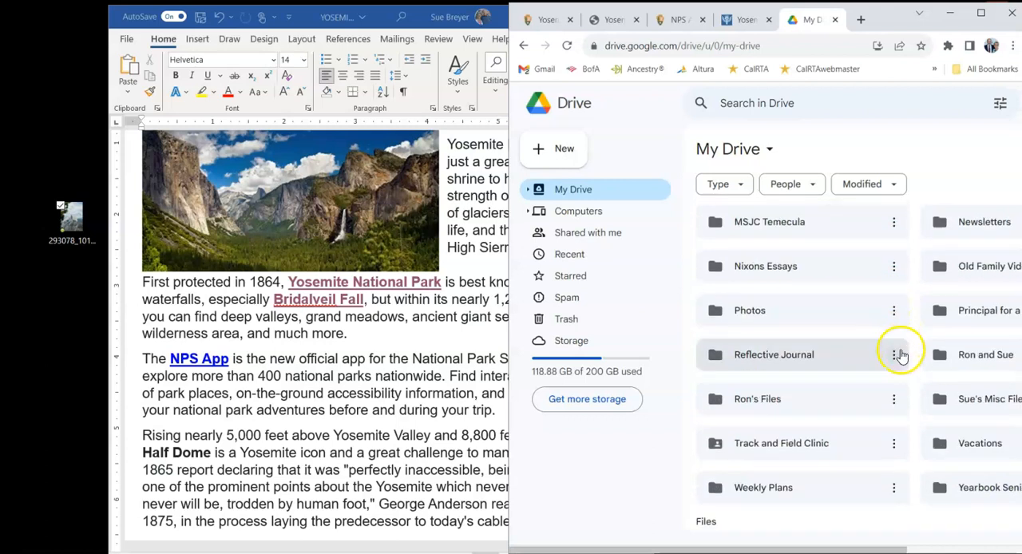
{"action": "left_click", "coordinate": [976, 449]}
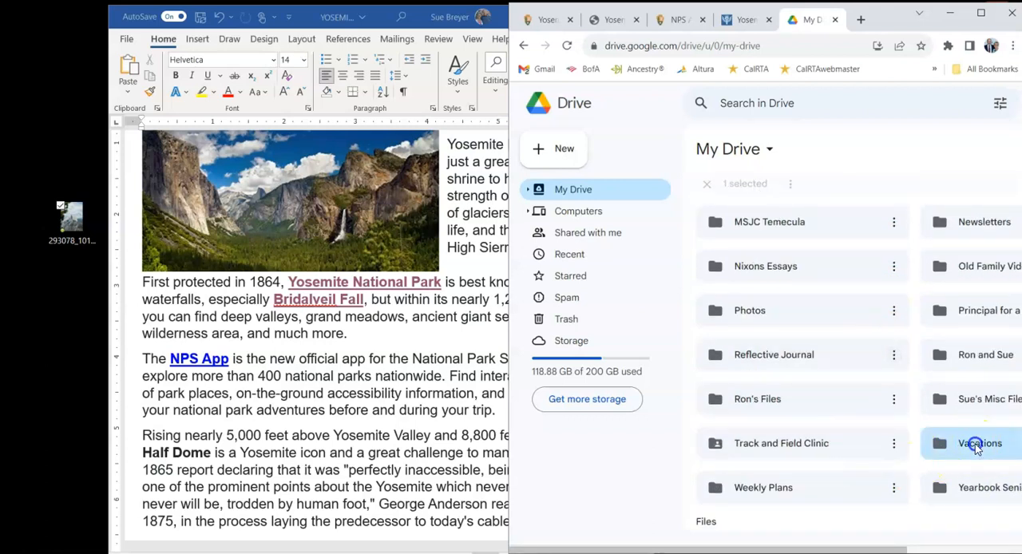
{"action": "double_click", "coordinate": [975, 447]}
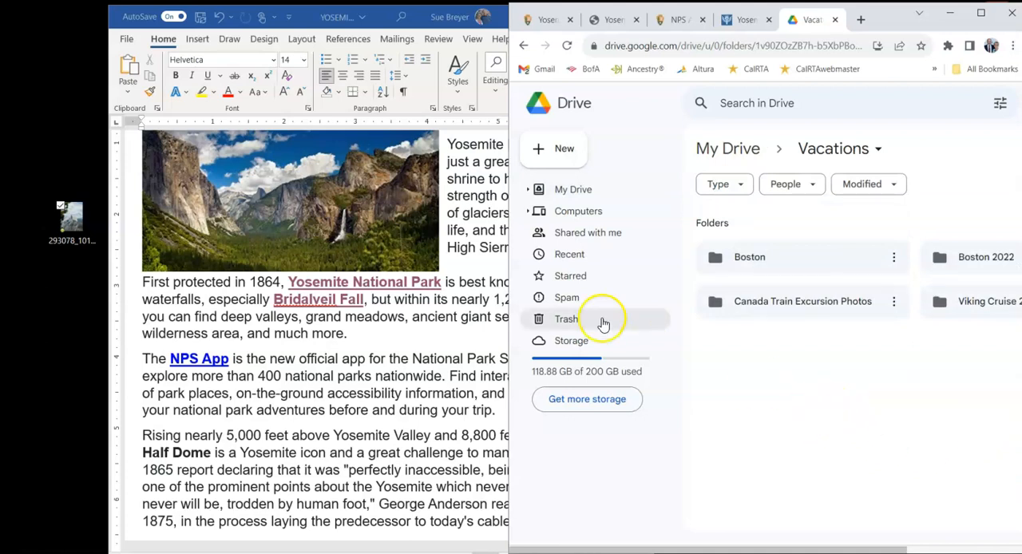
{"action": "left_click_drag", "start_coordinate": [508, 309], "coordinate": [321, 281]}
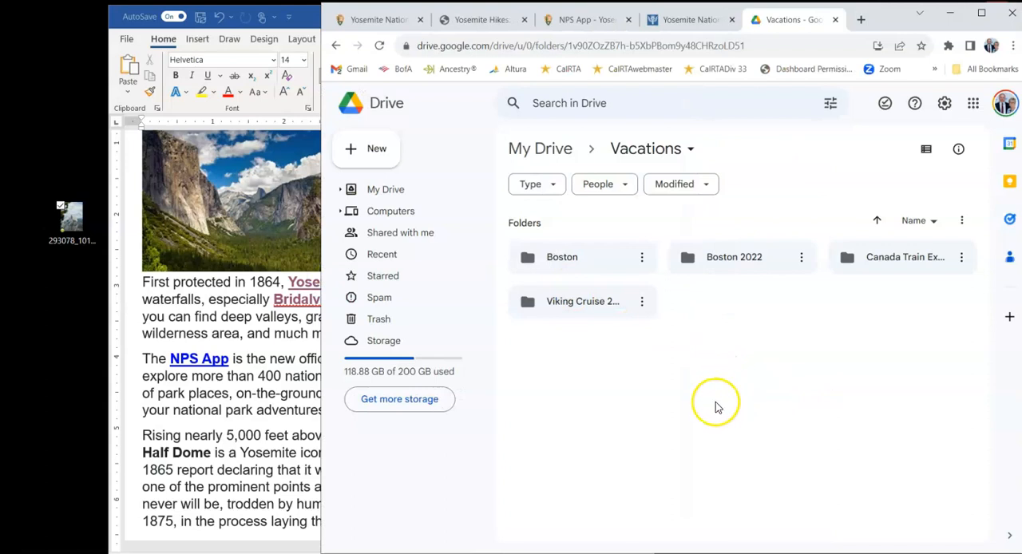
- Try to upload the JPG picture file from the desktop straight into the Vacations folder
{"action": "left_click", "coordinate": [72, 222]}
{"action": "left_click_drag", "start_coordinate": [72, 221], "coordinate": [139, 209]}
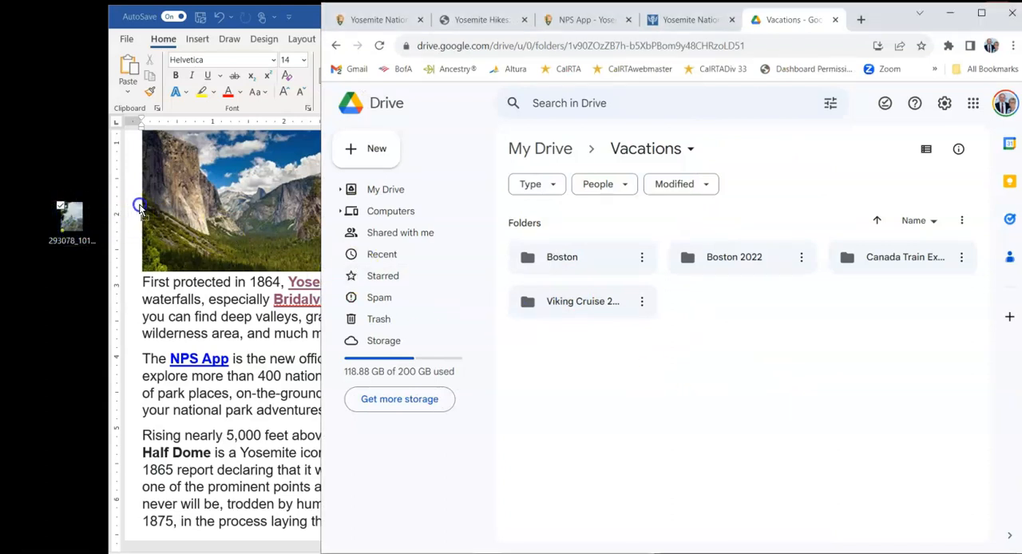
{"action": "left_click_drag", "start_coordinate": [323, 226], "coordinate": [678, 369]}
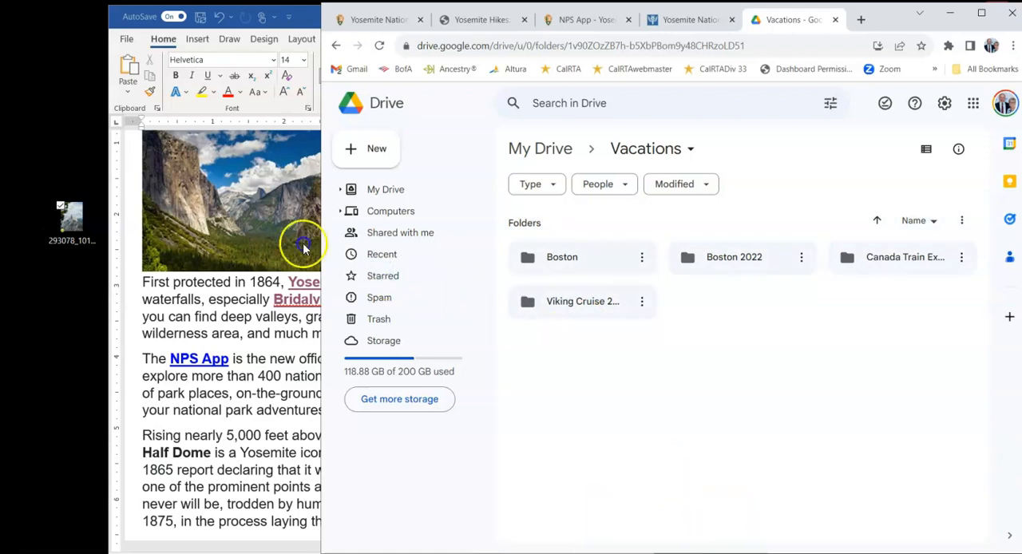
{"action": "left_click", "coordinate": [71, 220]}
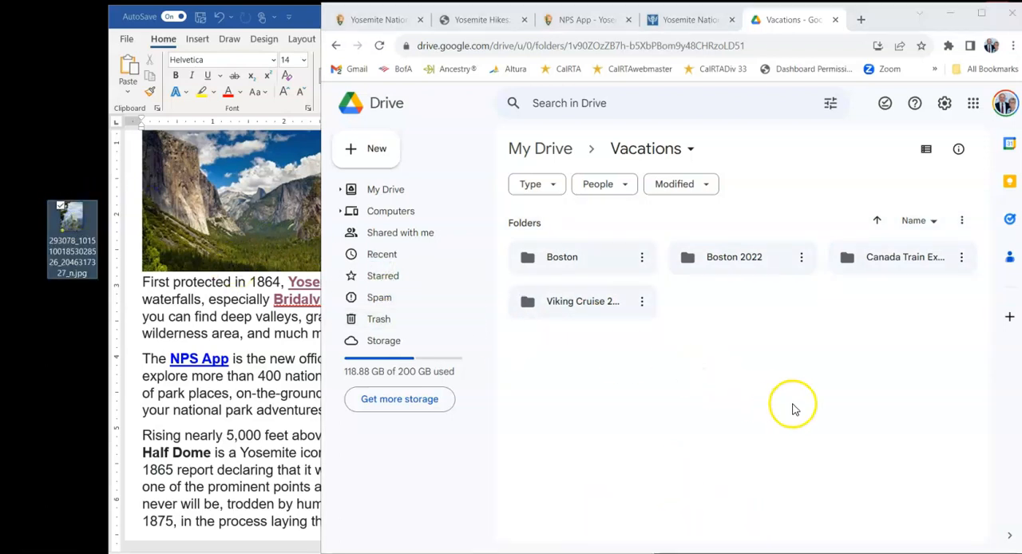
{"action": "right_click", "coordinate": [844, 344]}
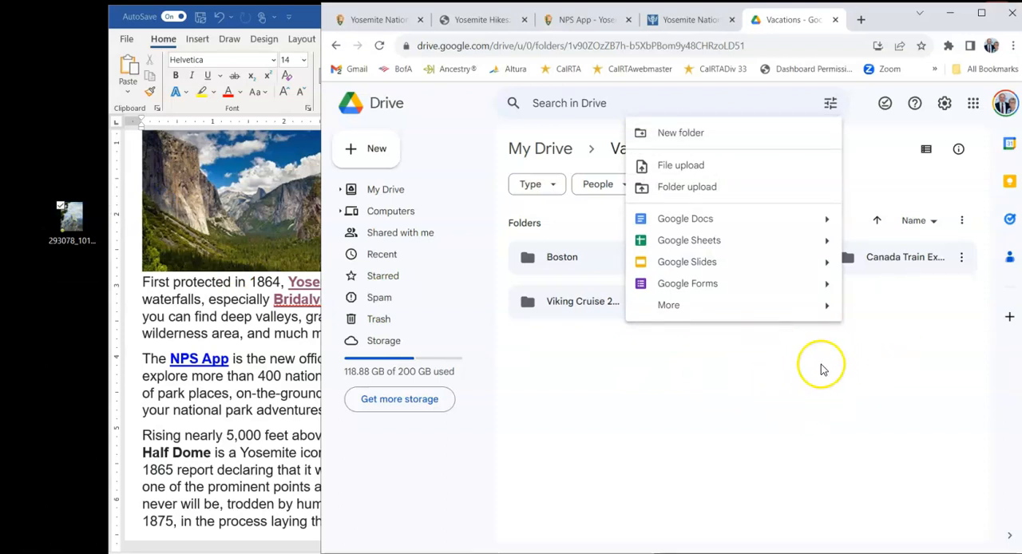
{"action": "left_click", "coordinate": [687, 167]}
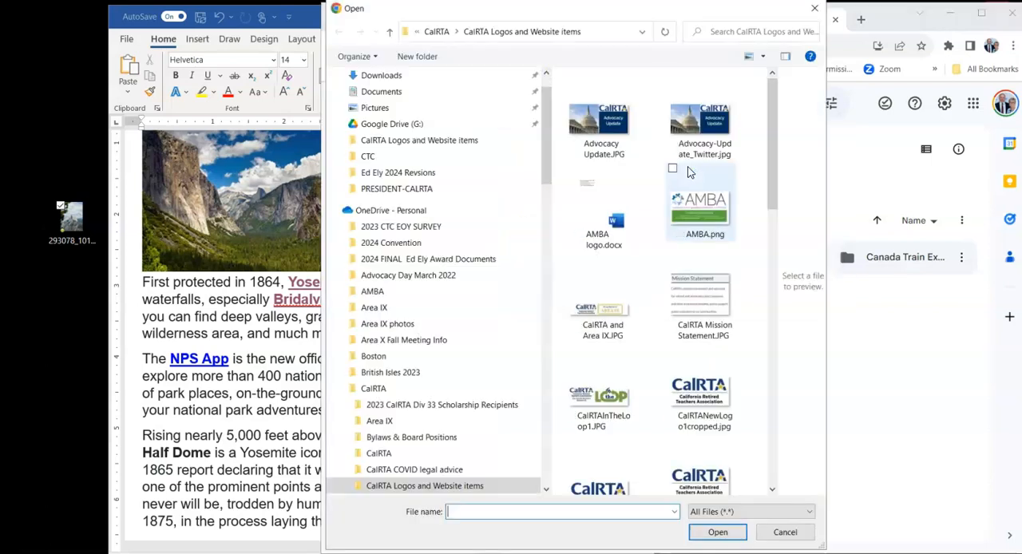
{"action": "left_click_drag", "start_coordinate": [547, 99], "coordinate": [548, 75]}
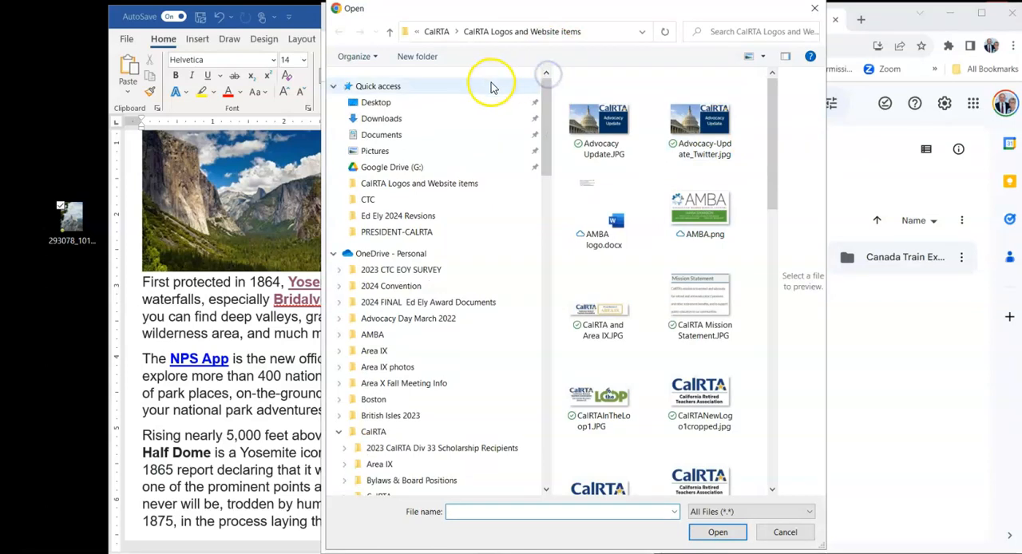
{"action": "left_click", "coordinate": [369, 104]}
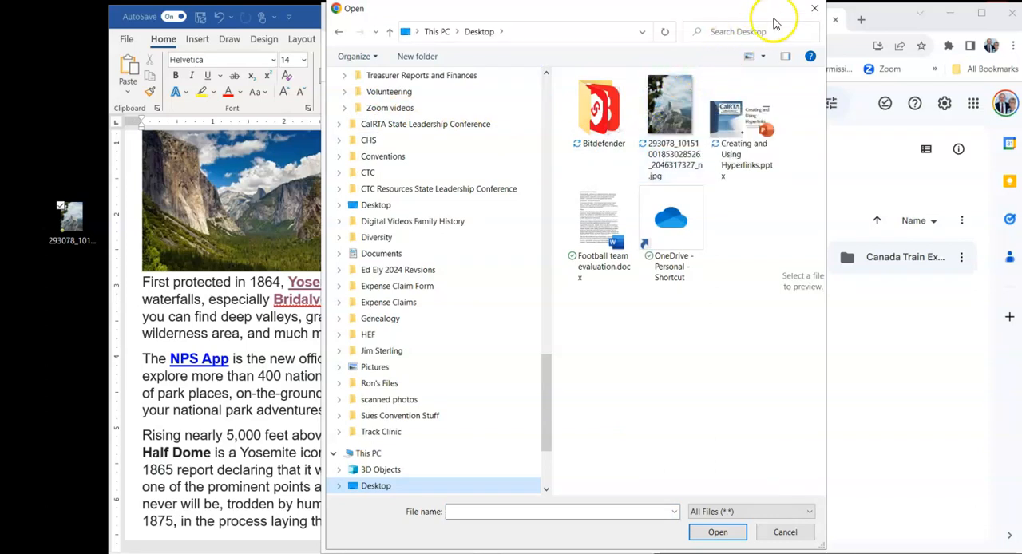
{"action": "left_click", "coordinate": [815, 11]}
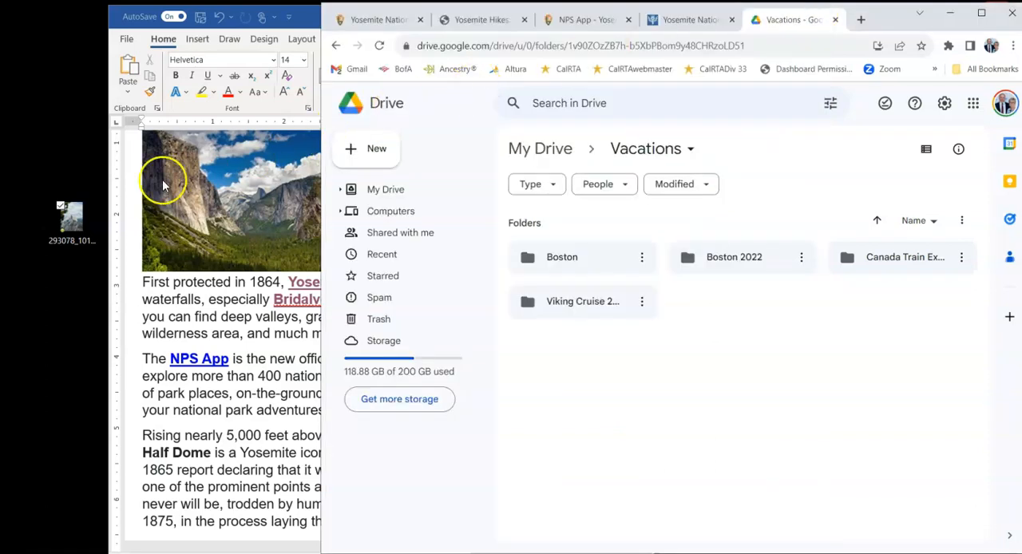
- Upload the JPG picture file from the desktop into the Vacations folder on Drive, and dismiss the upload notice
{"action": "left_click", "coordinate": [78, 222]}
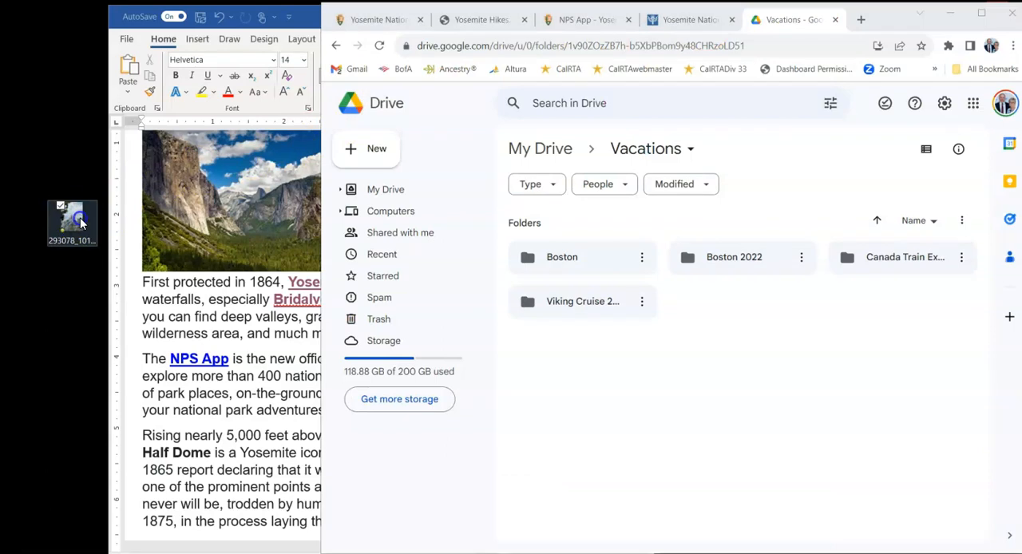
{"action": "left_click_drag", "start_coordinate": [90, 212], "coordinate": [120, 206]}
{"action": "left_click_drag", "start_coordinate": [252, 200], "coordinate": [780, 362]}
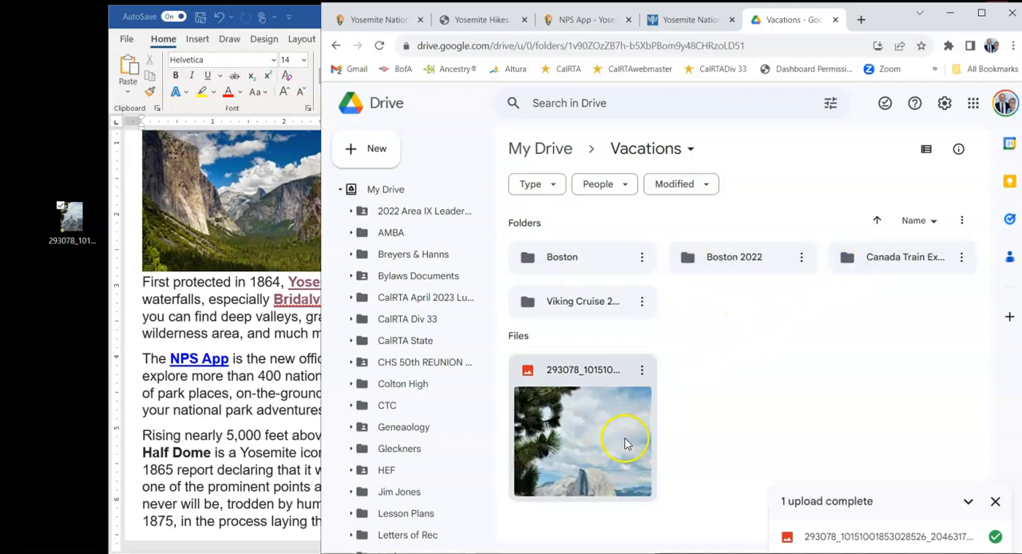
{"action": "left_click", "coordinate": [998, 506]}
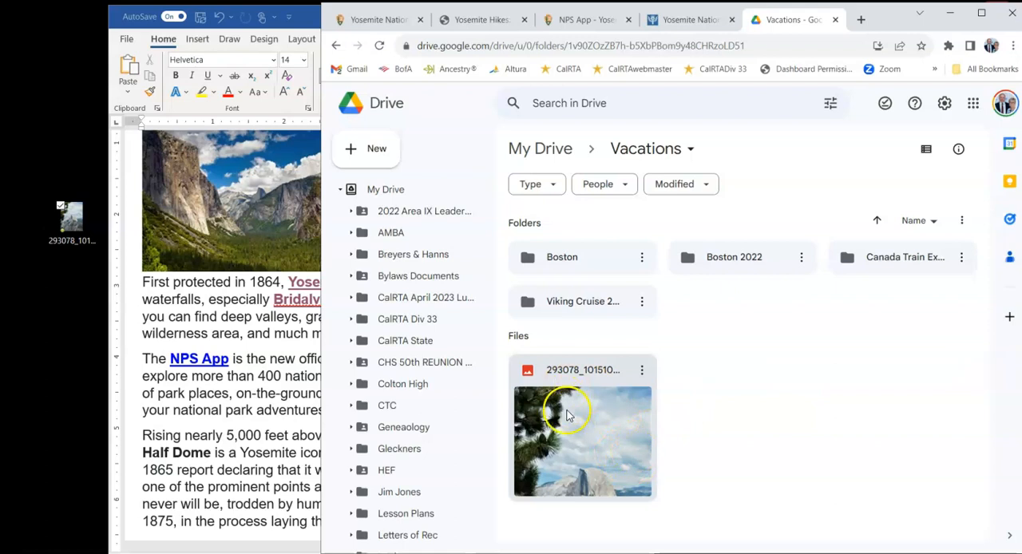
- Arrange the Word and Chrome windows side by side with the Half Dome paragraph in view
{"action": "left_click_drag", "start_coordinate": [321, 371], "coordinate": [550, 356]}
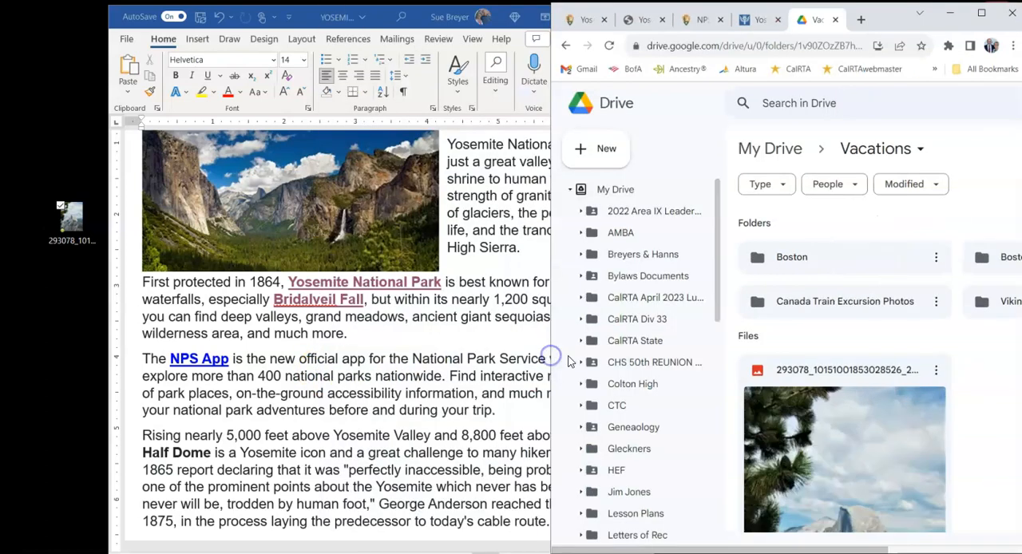
{"action": "left_click_drag", "start_coordinate": [379, 14], "coordinate": [269, 15]}
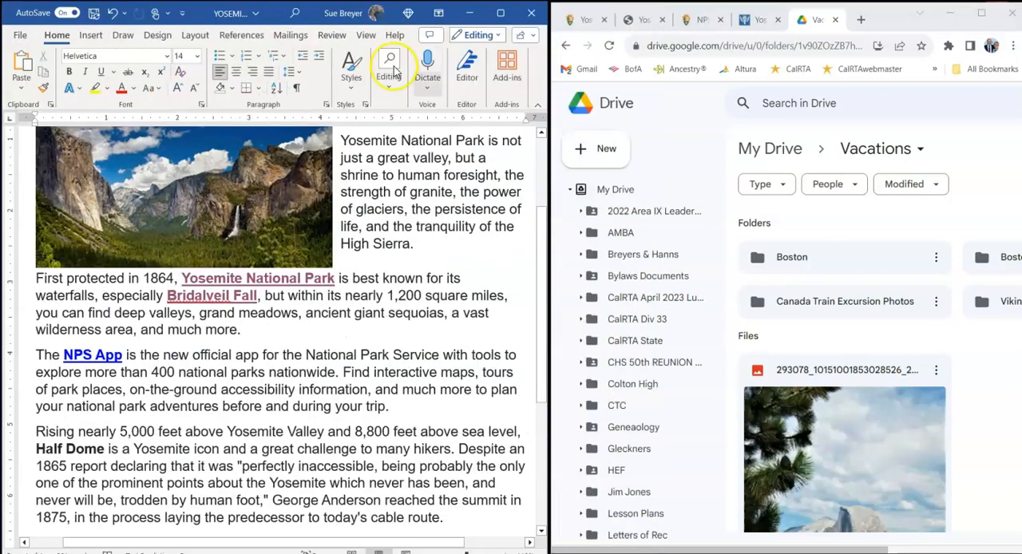
{"action": "scroll", "coordinate": [208, 423], "scroll_direction": "down", "scroll_amount": 1}
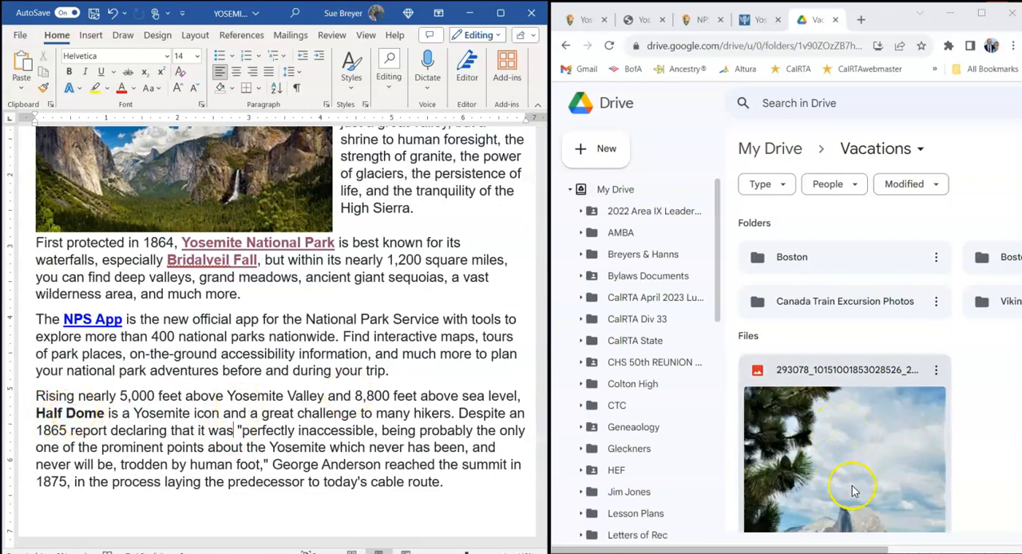
- Copy the sharing link of the uploaded JPG picture in the Vacations folder
{"action": "scroll", "coordinate": [862, 447], "scroll_direction": "down", "scroll_amount": 1}
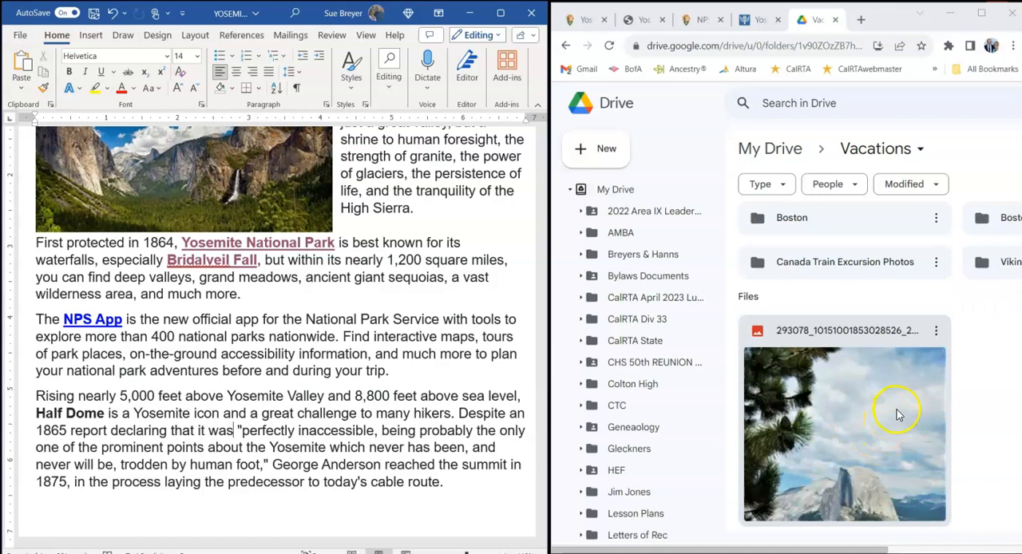
{"action": "left_click", "coordinate": [937, 335]}
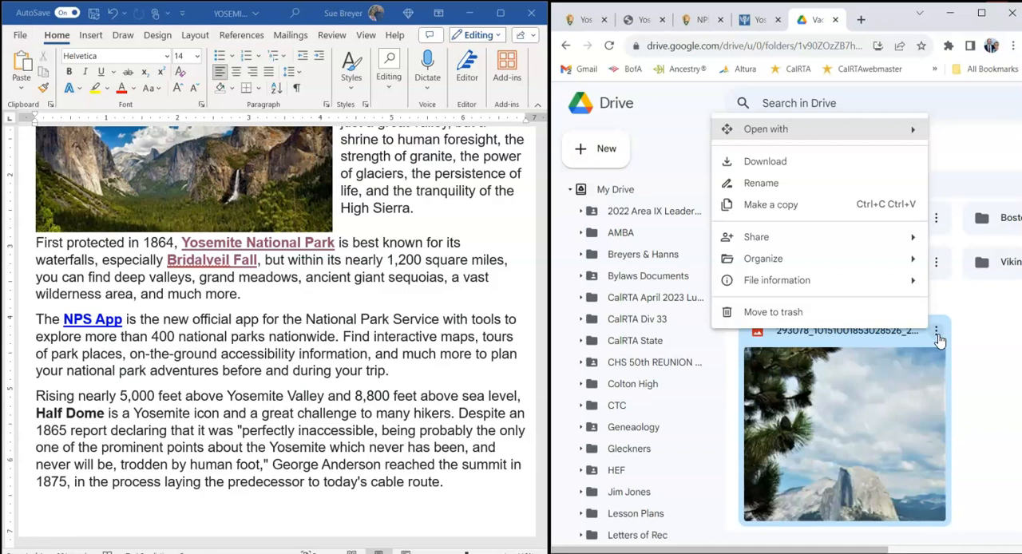
{"action": "mouse_move", "coordinate": [750, 240]}
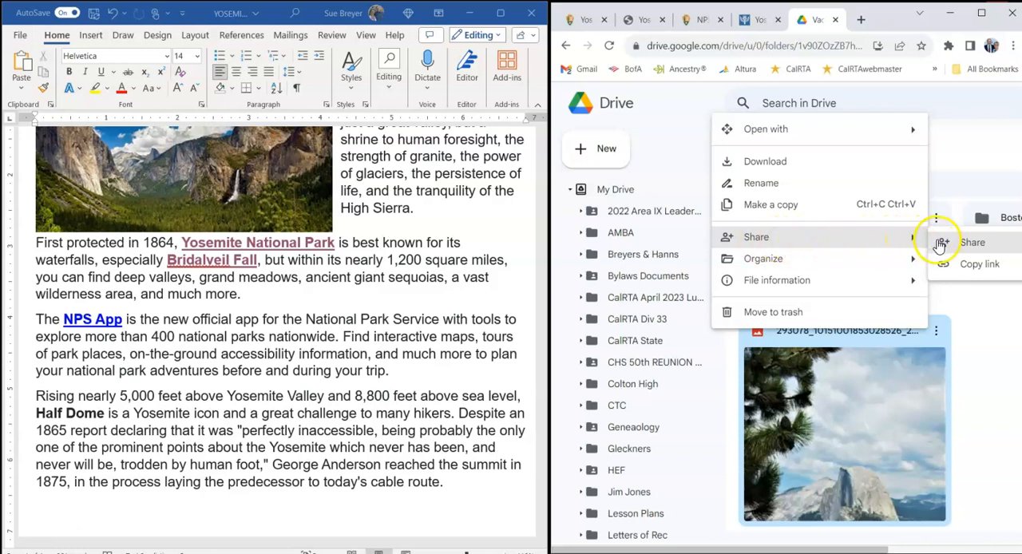
{"action": "left_click", "coordinate": [981, 268]}
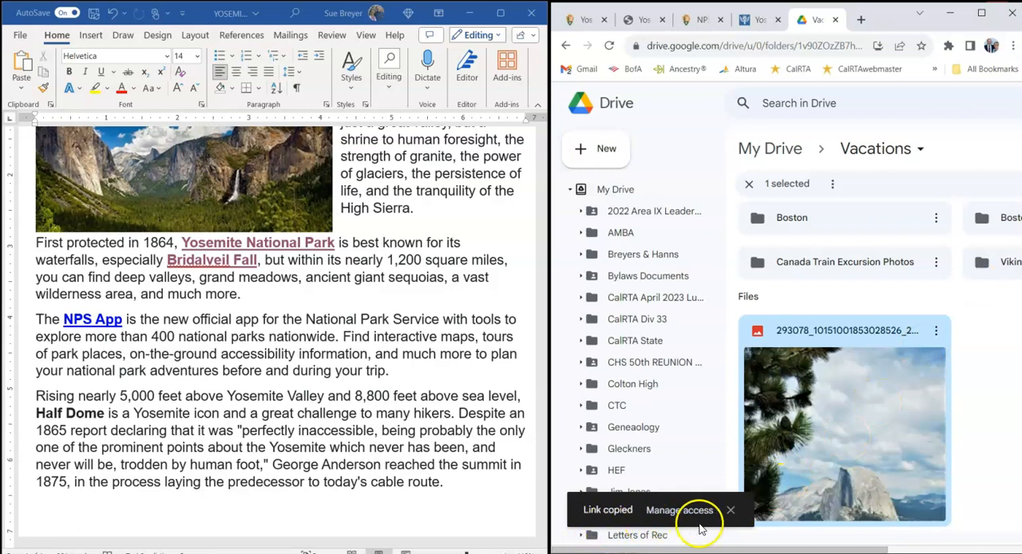
- Hyperlink the bold words Half Dome in the last paragraph to the copied Google Drive link of the photo
{"action": "left_click", "coordinate": [61, 405]}
{"action": "left_click", "coordinate": [36, 412]}
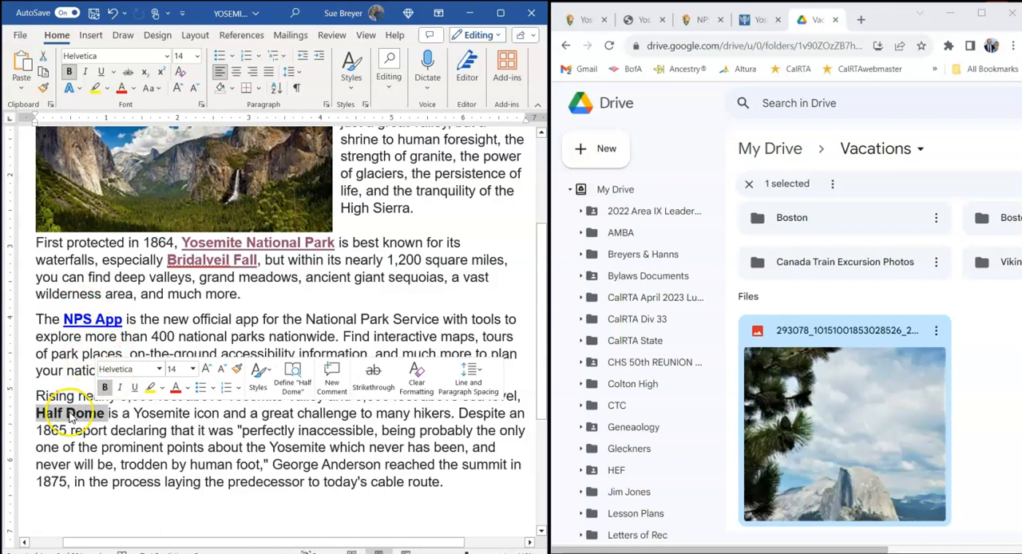
{"action": "right_click", "coordinate": [70, 418]}
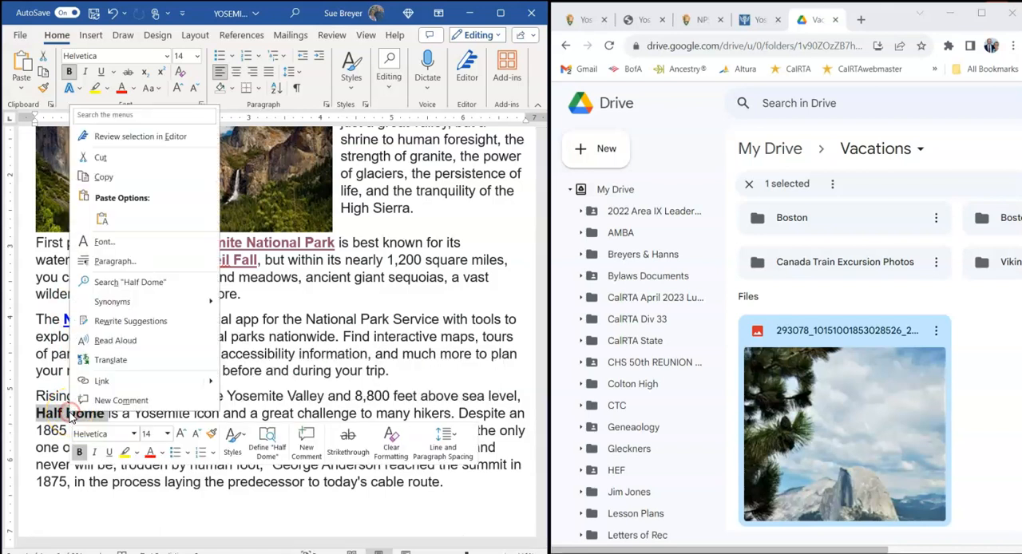
{"action": "left_click", "coordinate": [84, 385]}
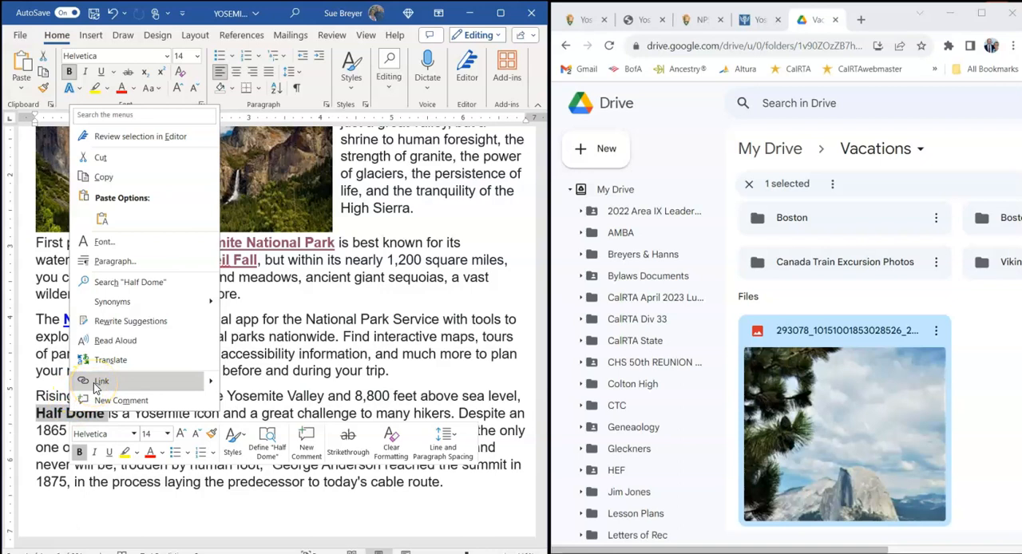
{"action": "left_click", "coordinate": [97, 382]}
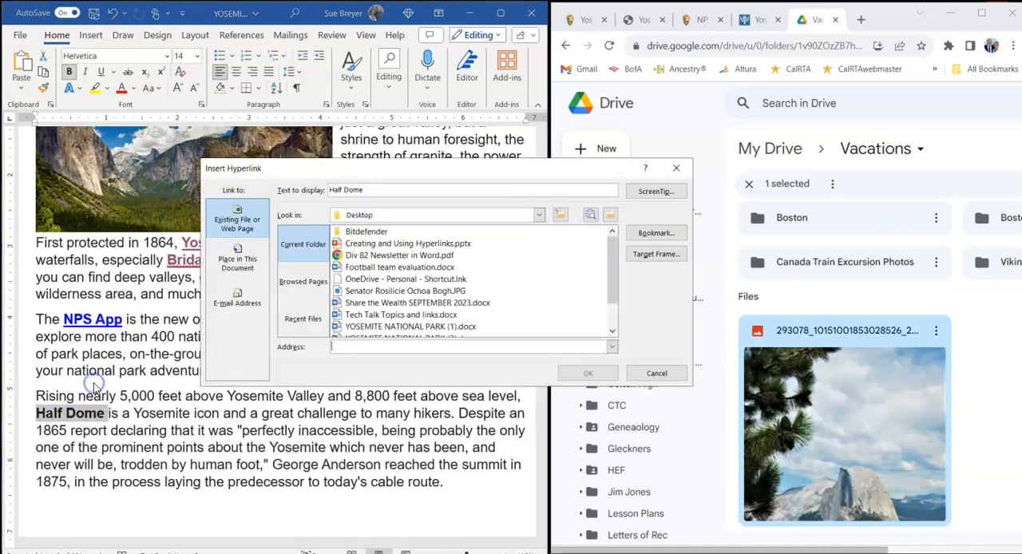
{"action": "right_click", "coordinate": [339, 347]}
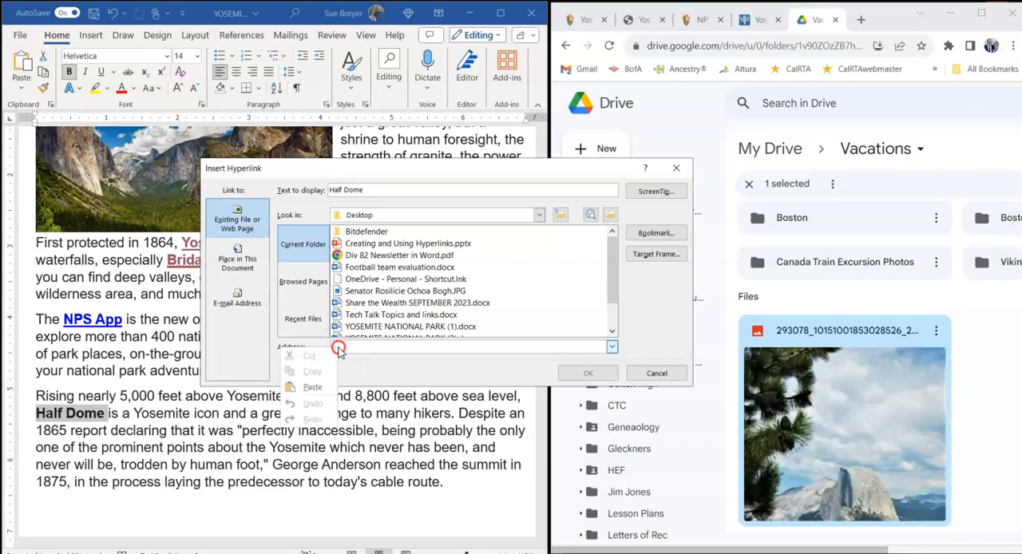
{"action": "left_click", "coordinate": [311, 386]}
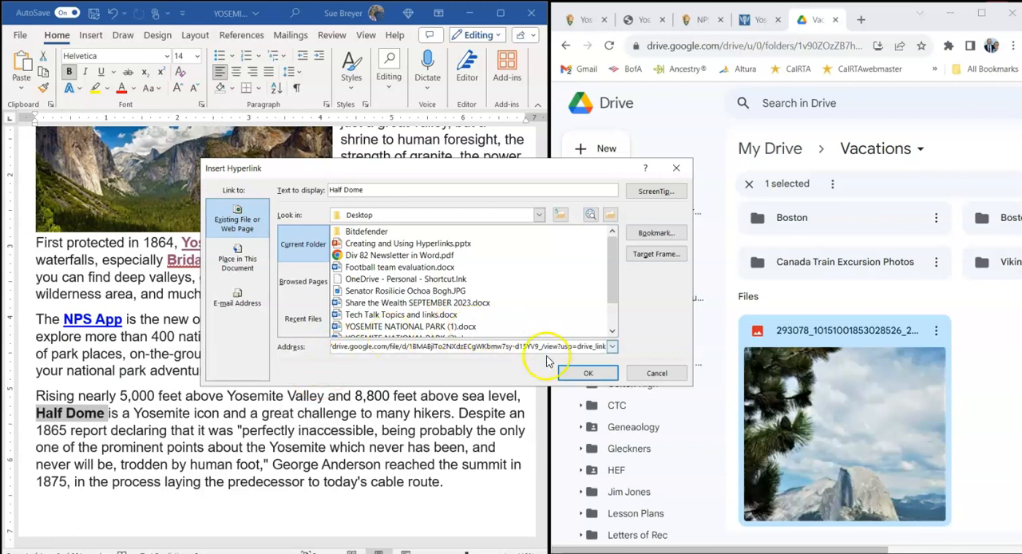
{"action": "left_click", "coordinate": [588, 373]}
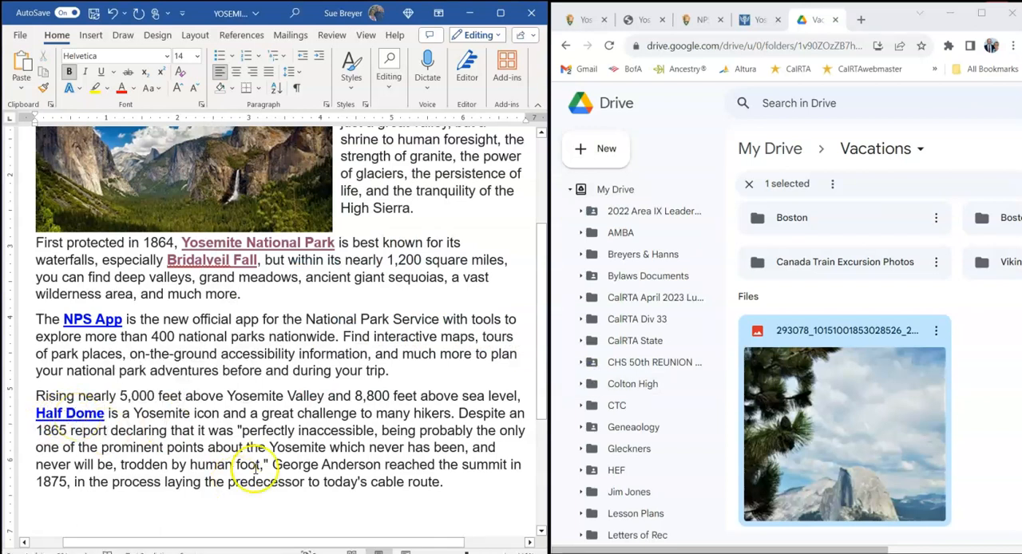
- Deselect the photo in the Vacations folder and widen the Chrome window to the edge of the screen, partly over Word
{"action": "left_click", "coordinate": [870, 297]}
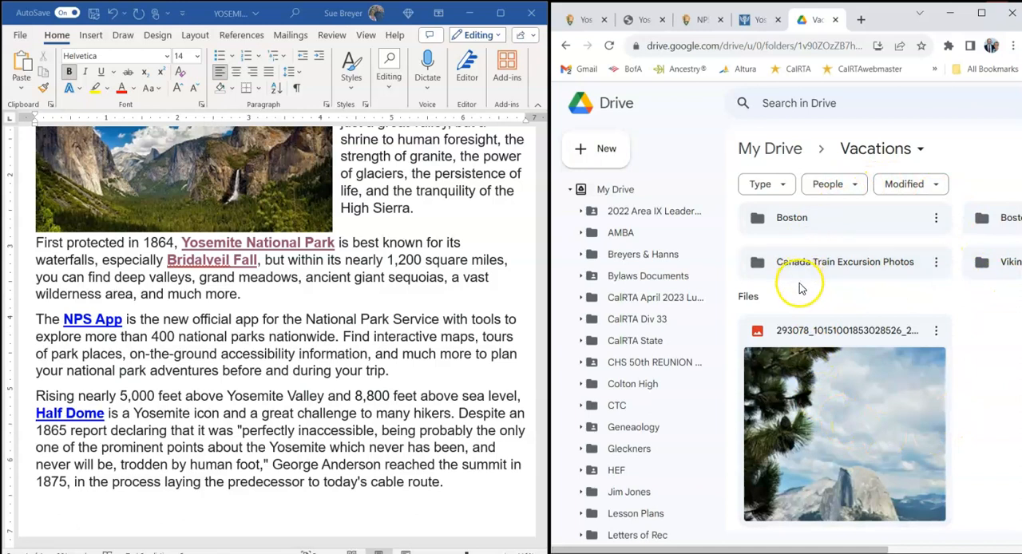
{"action": "left_click_drag", "start_coordinate": [882, 24], "coordinate": [826, 22]}
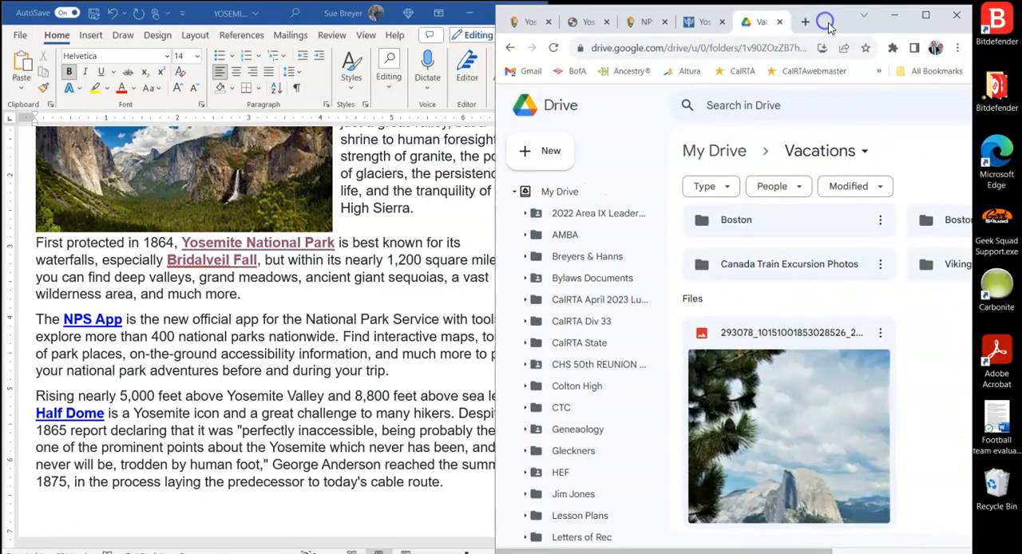
{"action": "left_click_drag", "start_coordinate": [495, 170], "coordinate": [398, 170]}
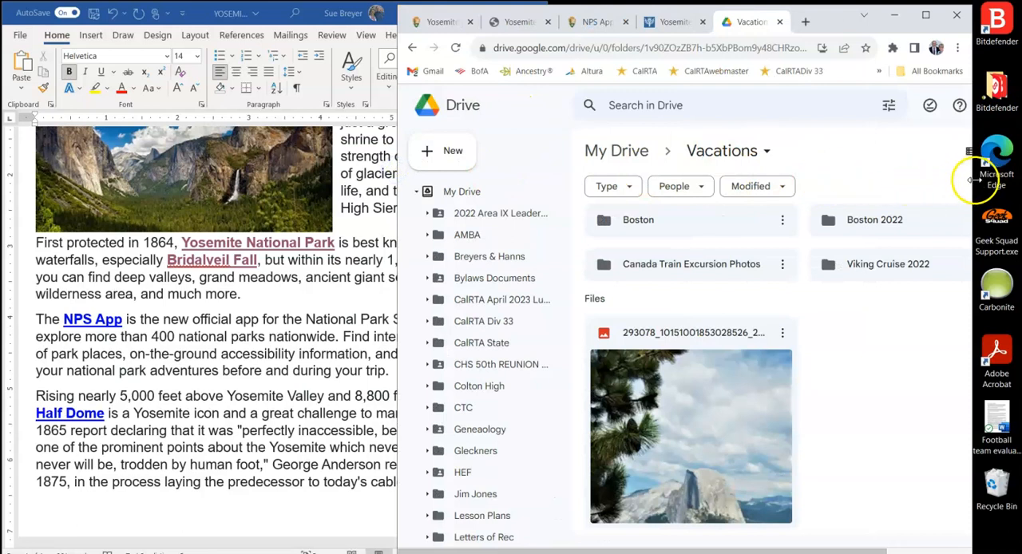
{"action": "left_click_drag", "start_coordinate": [971, 177], "coordinate": [1020, 177]}
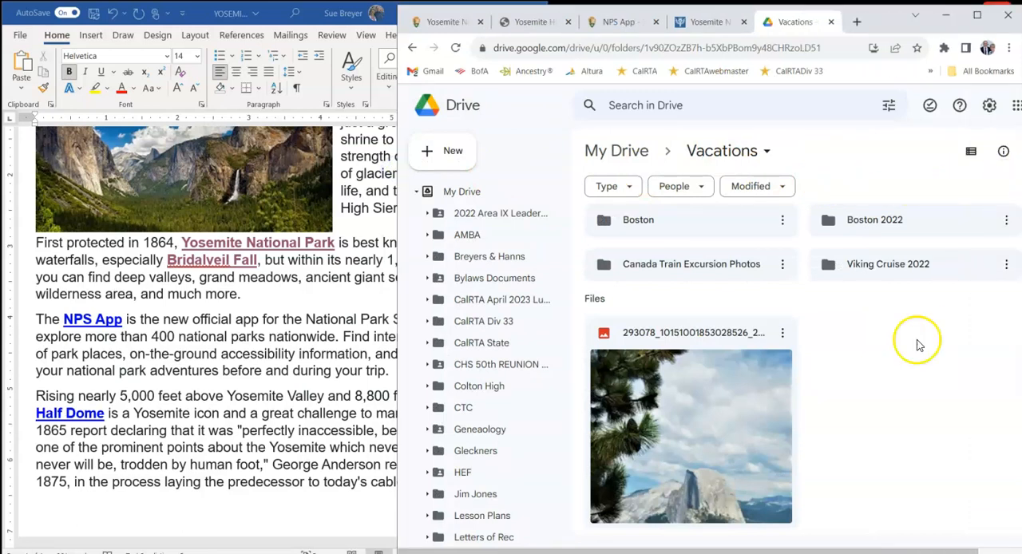
- Share the JPG photo in the Vacations folder with general access set to Anyone with the link
{"action": "left_click", "coordinate": [783, 335]}
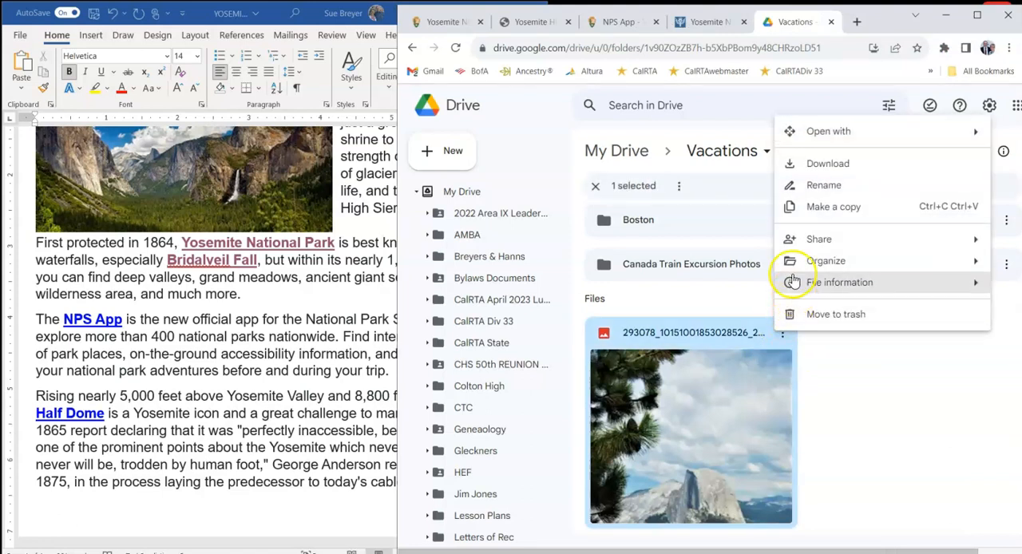
{"action": "left_click", "coordinate": [791, 240]}
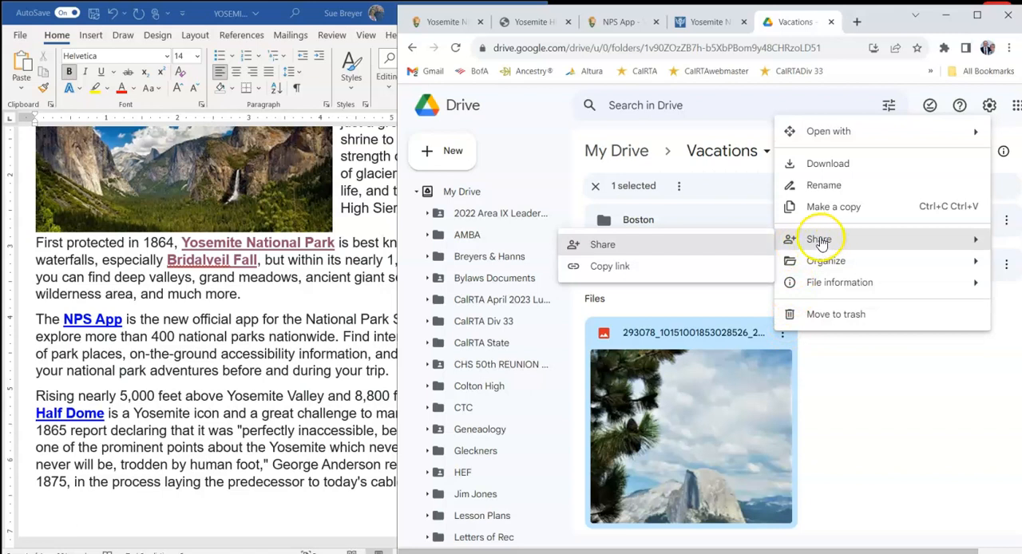
{"action": "left_click", "coordinate": [608, 249]}
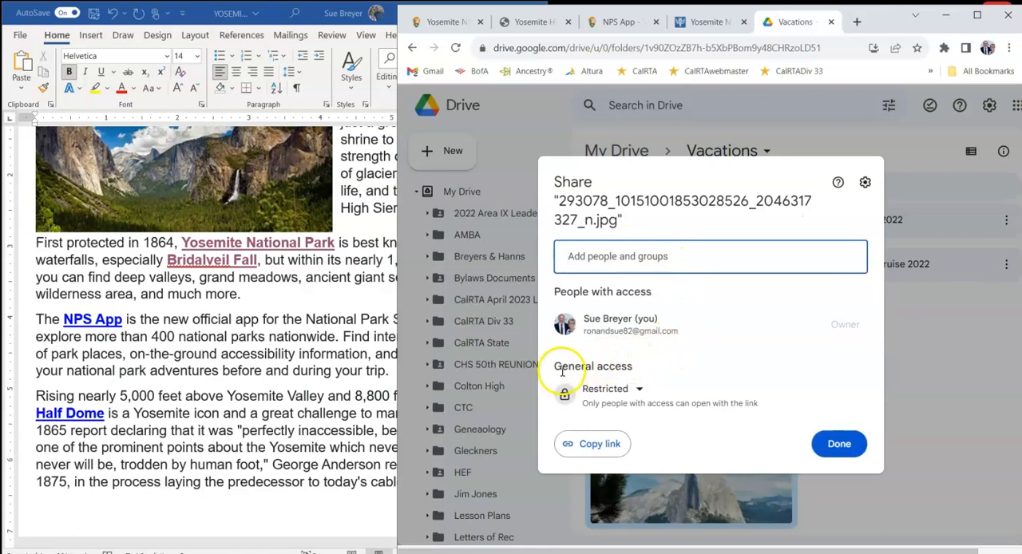
{"action": "left_click_drag", "start_coordinate": [553, 366], "coordinate": [615, 365]}
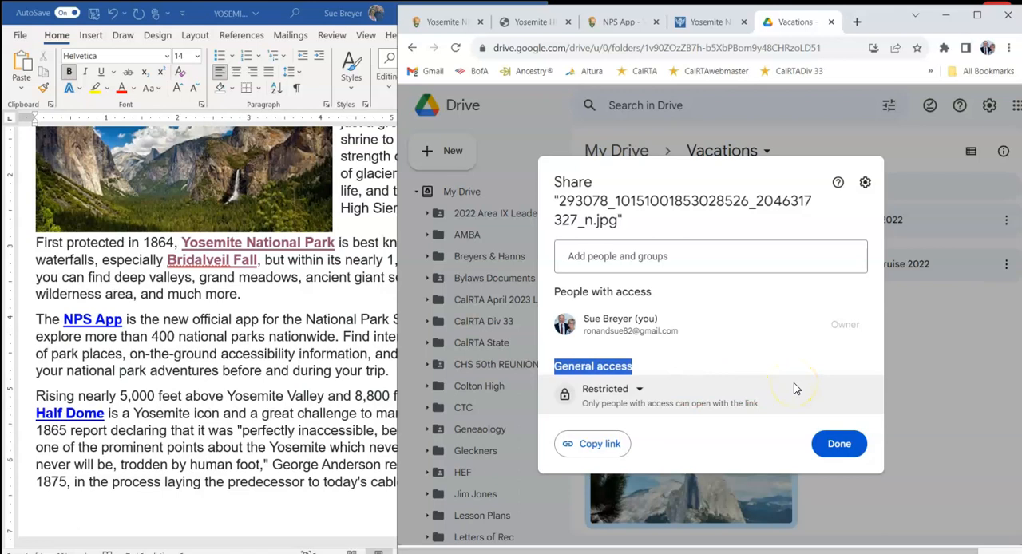
{"action": "left_click", "coordinate": [639, 390]}
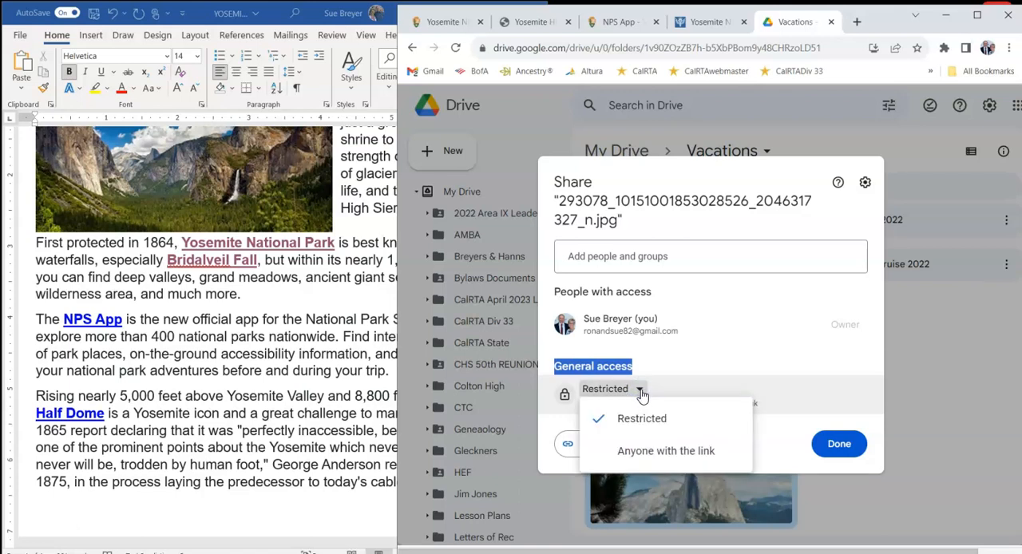
{"action": "left_click", "coordinate": [627, 453]}
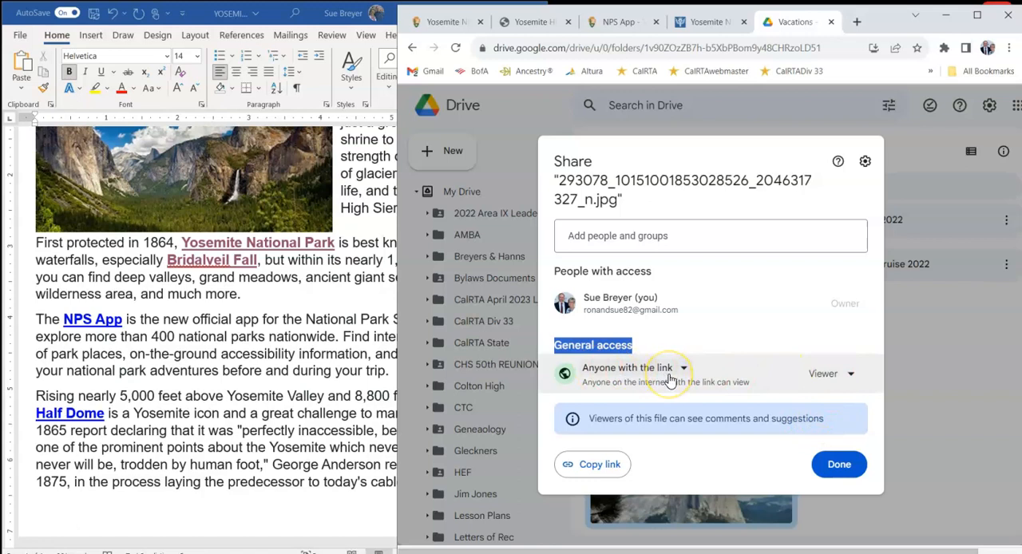
{"action": "left_click", "coordinate": [839, 466]}
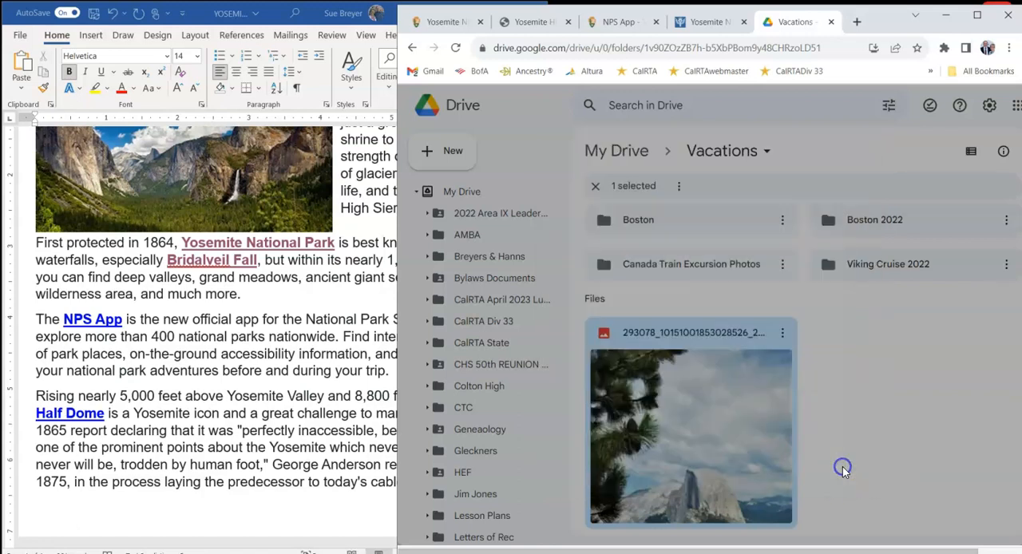
- Bring Word forward, display the Britannica Yosemite page in Chrome, and narrow the Chrome window so it sits beside the document
{"action": "left_click", "coordinate": [342, 511]}
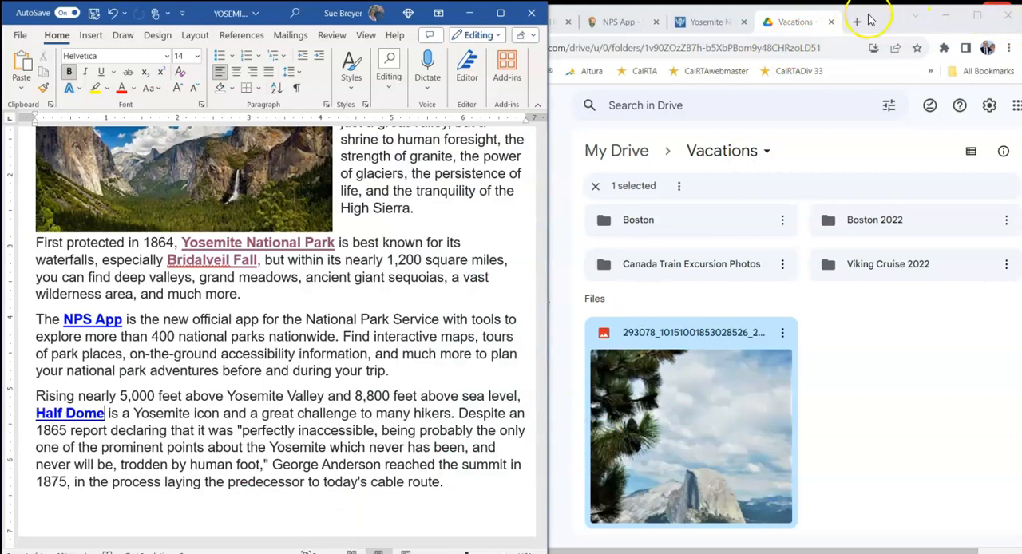
{"action": "left_click", "coordinate": [722, 21]}
{"action": "left_click_drag", "start_coordinate": [396, 176], "coordinate": [553, 160]}
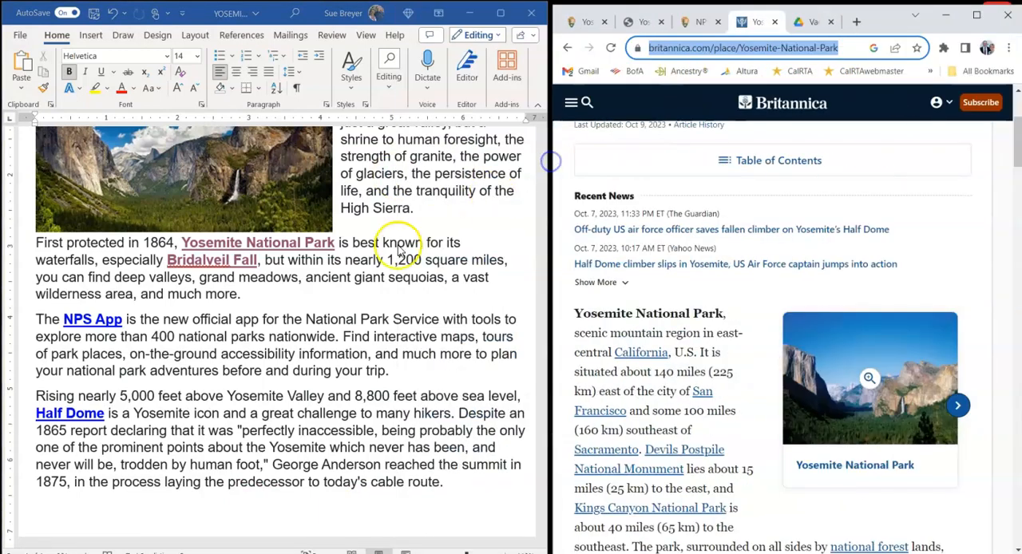
- Test the Half Dome link, zoom in and out on the opened photo, and close its browser window
{"action": "left_click", "coordinate": [58, 420]}
{"action": "mouse_move", "coordinate": [59, 412]}
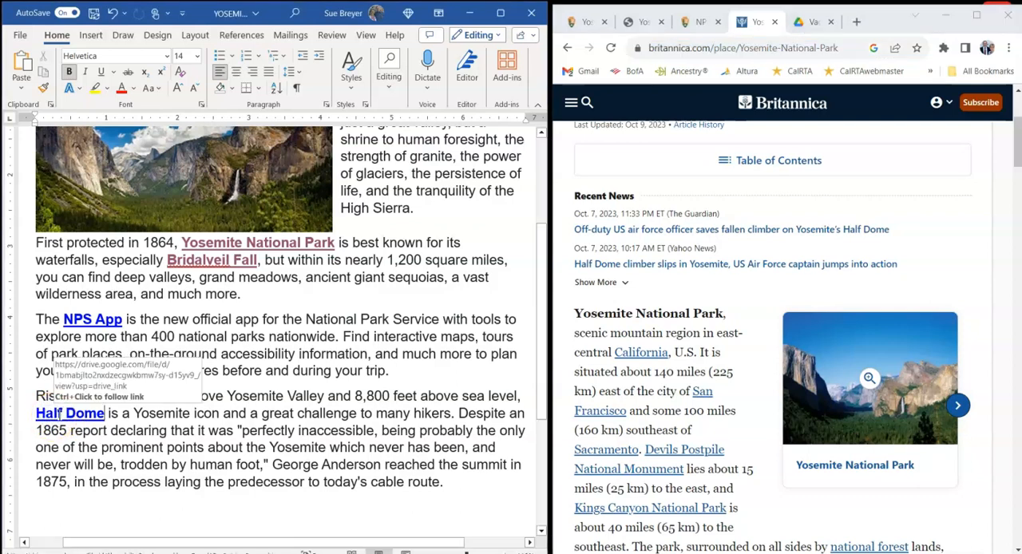
{"action": "left_click", "coordinate": [58, 419], "text": "ctrl"}
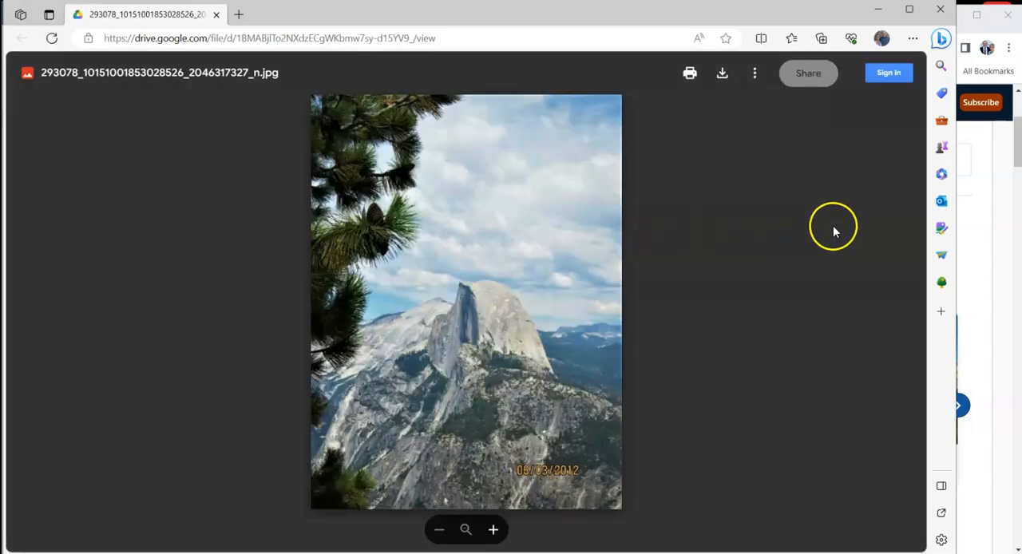
{"action": "scroll", "coordinate": [543, 331], "scroll_direction": "up", "scroll_amount": 5}
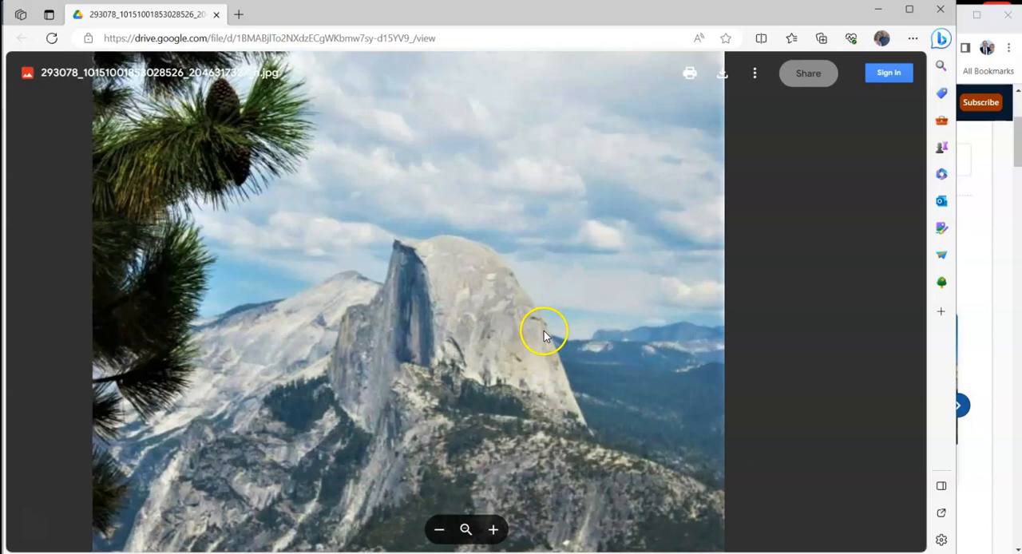
{"action": "scroll", "coordinate": [544, 331], "scroll_direction": "down", "scroll_amount": 5}
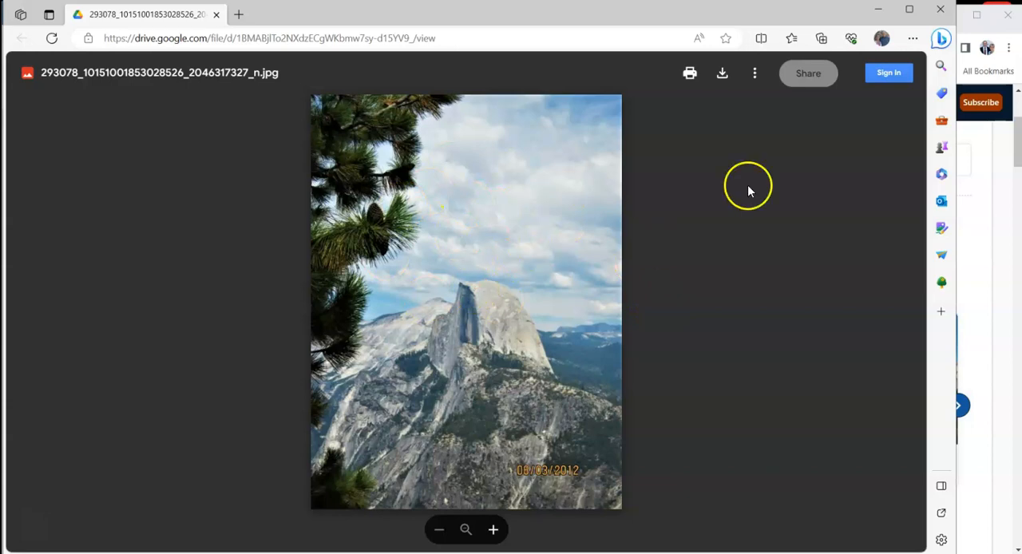
{"action": "left_click", "coordinate": [942, 11]}
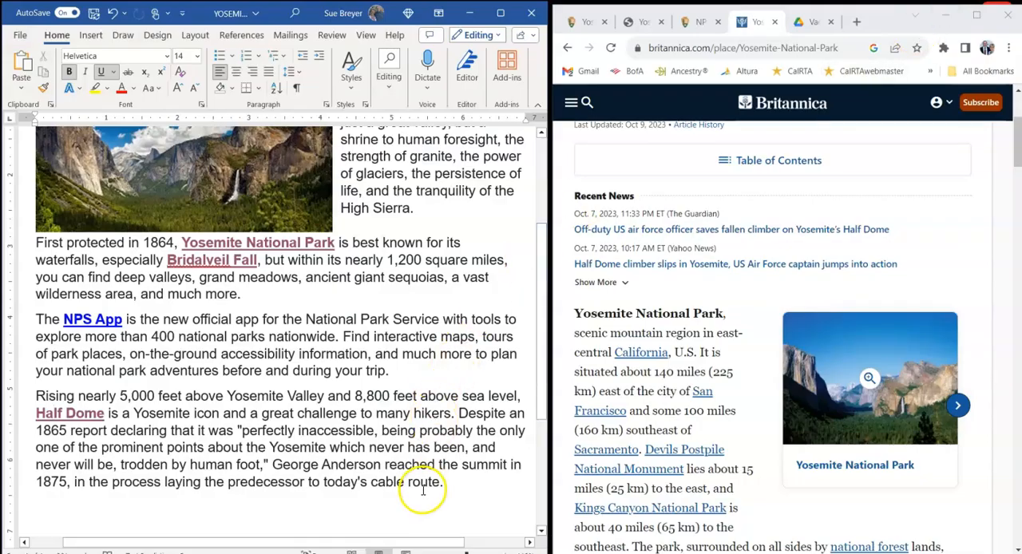
- Review the Yosemite document from its title and picture down to the linked terms in the paragraphs
{"action": "scroll", "coordinate": [418, 483], "scroll_direction": "up", "scroll_amount": 3}
{"action": "scroll", "coordinate": [431, 488], "scroll_direction": "up", "scroll_amount": 1}
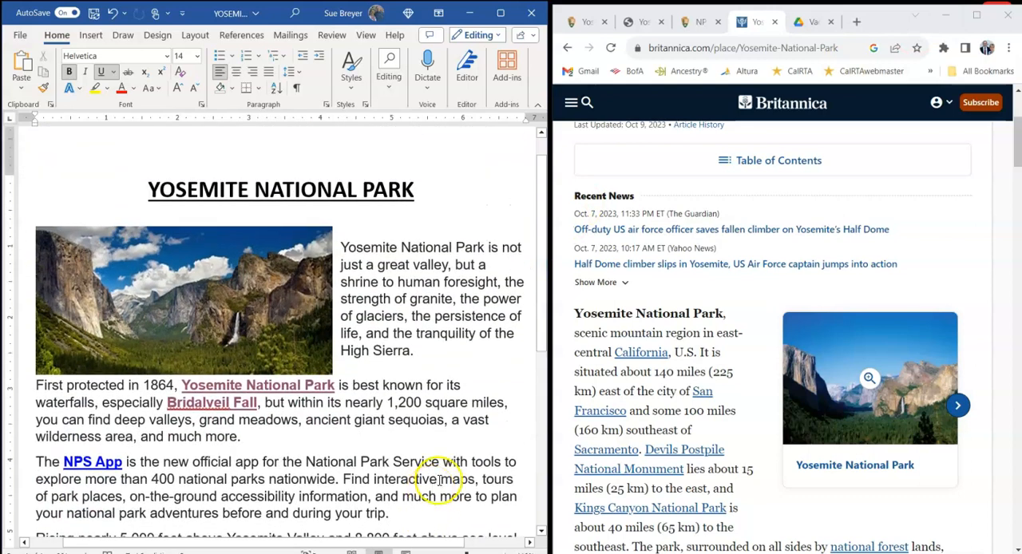
{"action": "scroll", "coordinate": [459, 418], "scroll_direction": "down", "scroll_amount": 1}
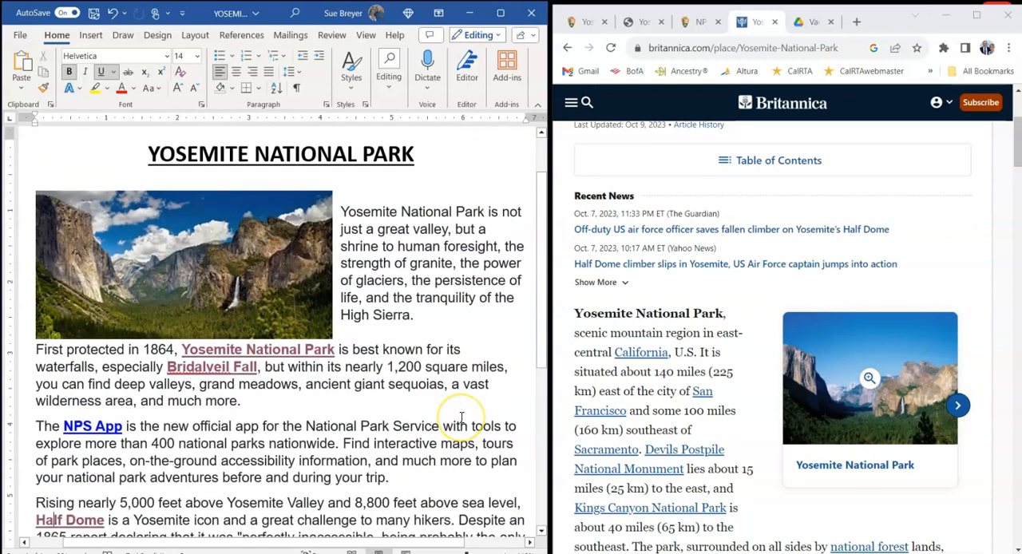